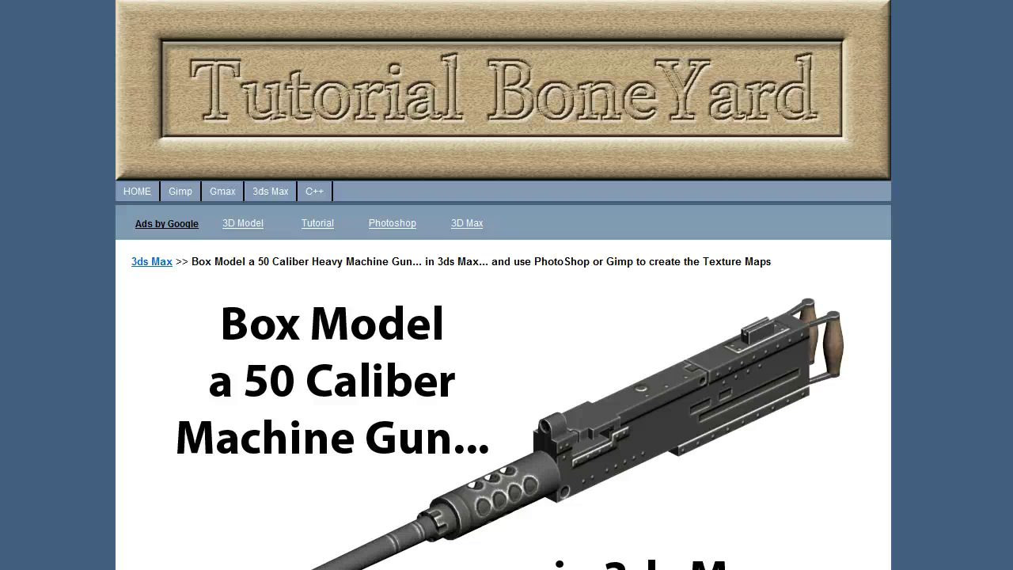
Step: Scroll through the intro of the Tutorial BoneYard 50 Caliber machine gun tutorial page
scroll(503, 317, "down", 2)
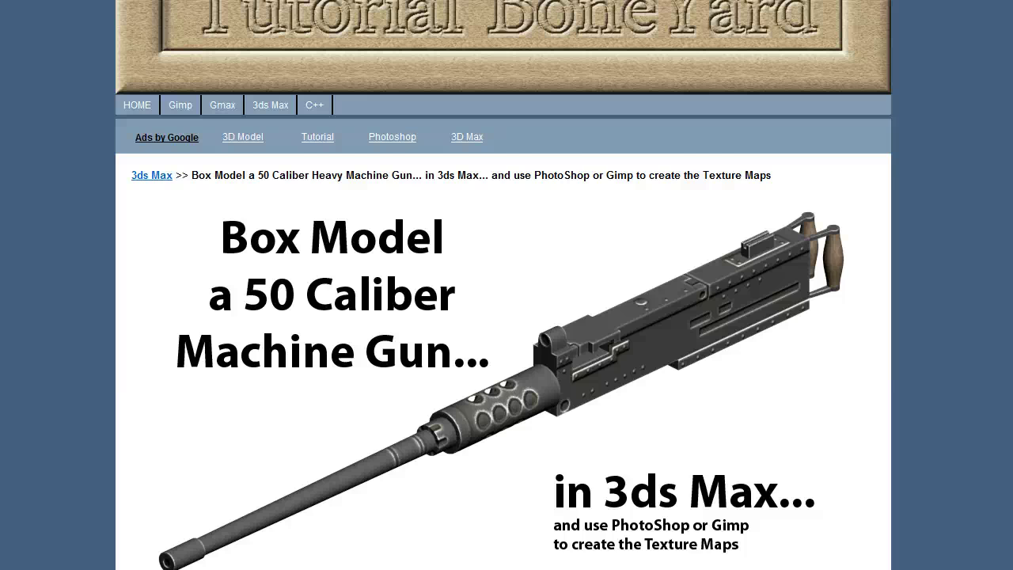
scroll(503, 317, "down", 1)
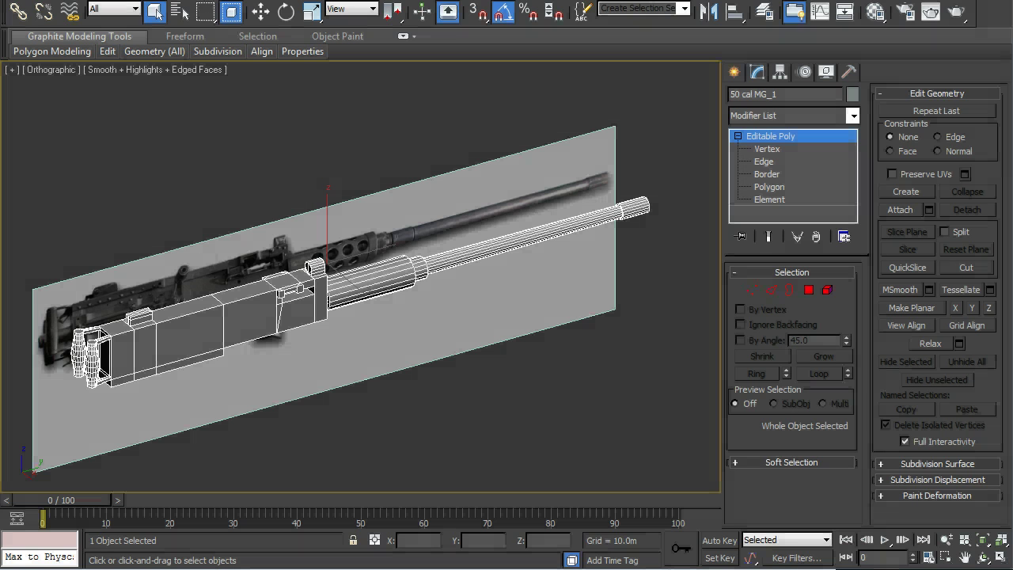
Step: Orbit the view and lift the gun model above the reference plane on Z
left_click(985, 559)
mouse_move(385, 303)
left_mouse_down()
mouse_move(306, 312)
mouse_move(243, 286)
mouse_move(426, 288)
mouse_move(383, 305)
left_mouse_up()
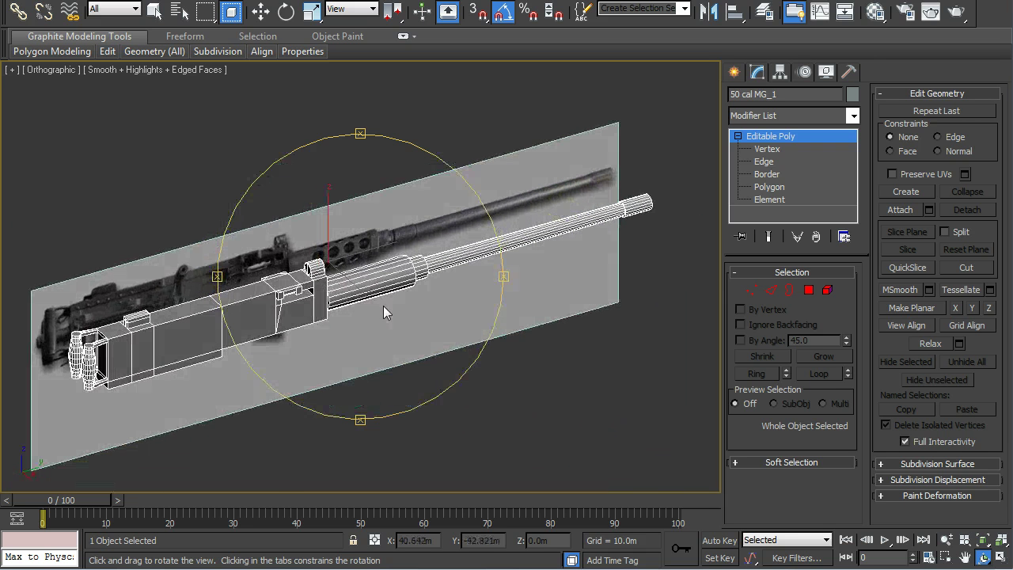
left_click(264, 13)
left_click_drag(331, 220, 331, 70)
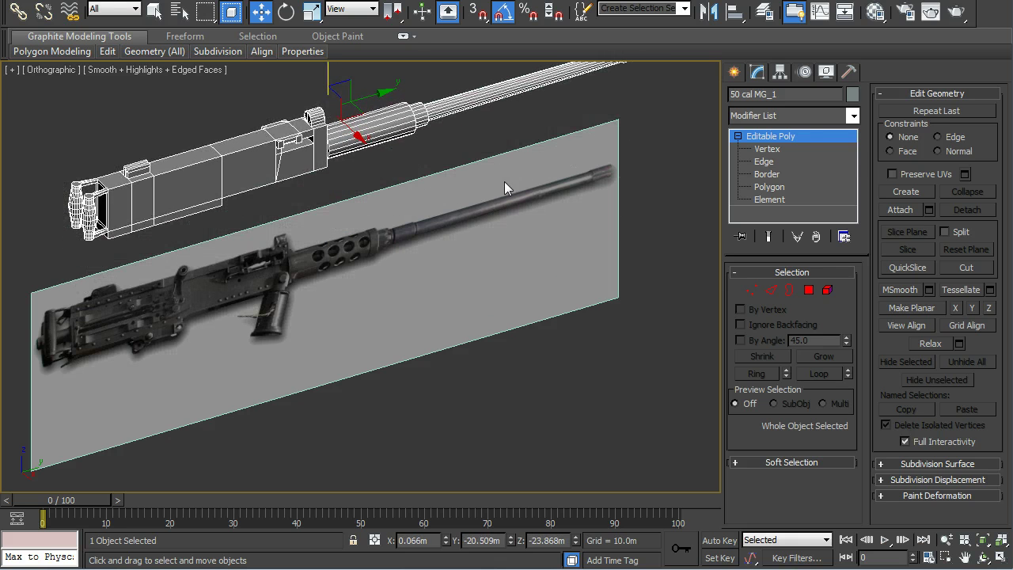
Step: Create an AutoGrid box over the receiver shown in the reference image
left_click(735, 73)
left_click(765, 176)
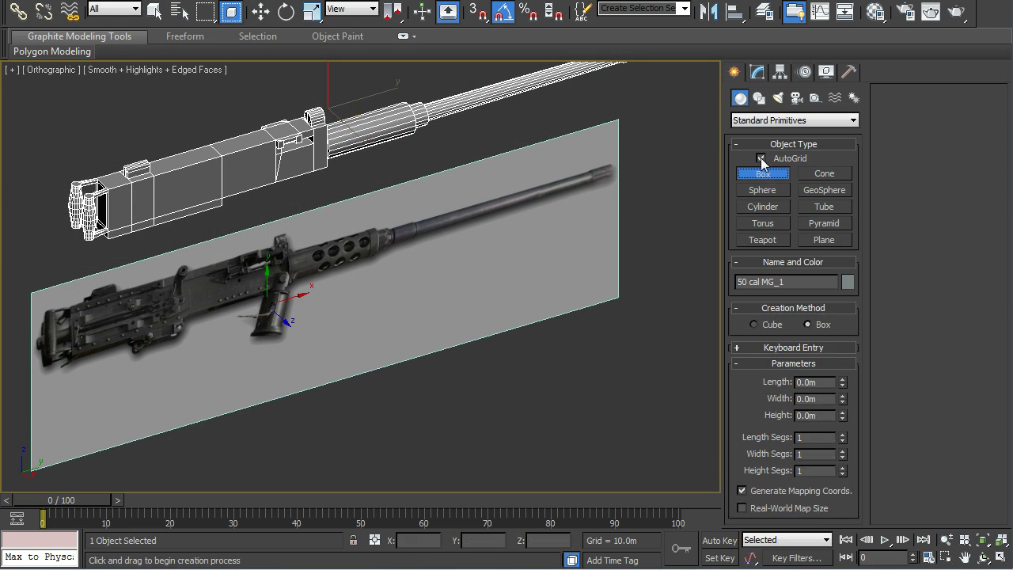
left_click(760, 159)
left_click_drag(70, 306, 285, 278)
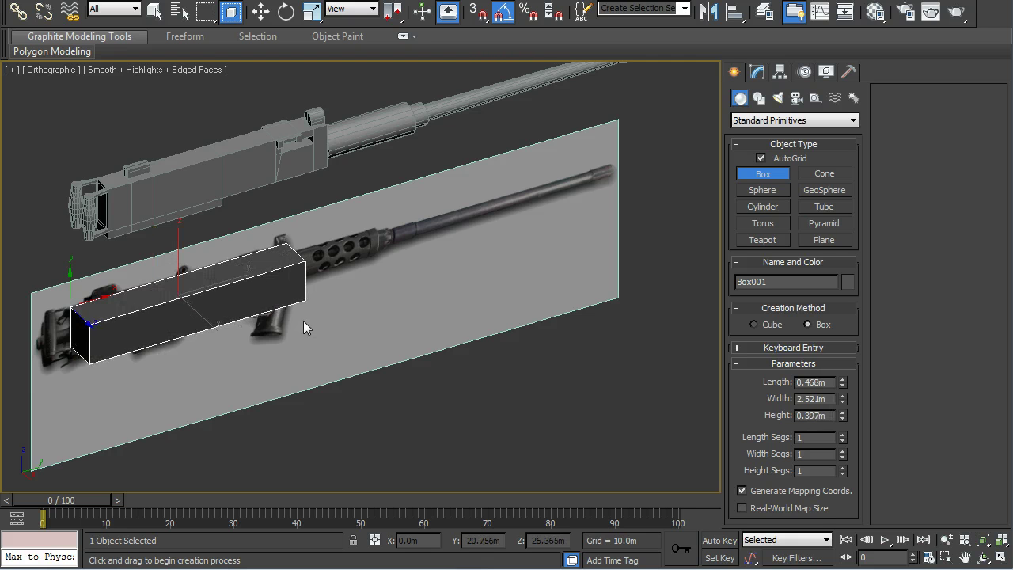
left_click(300, 313)
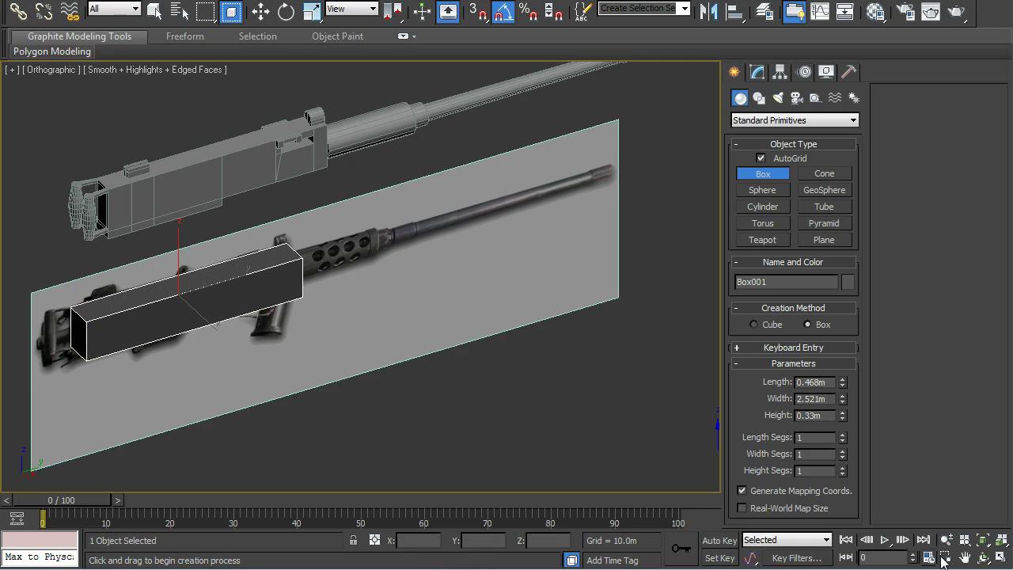
Step: Create a 0.205m-radius cylinder on the front face of the box
left_click(984, 558)
left_click_drag(454, 356, 318, 277)
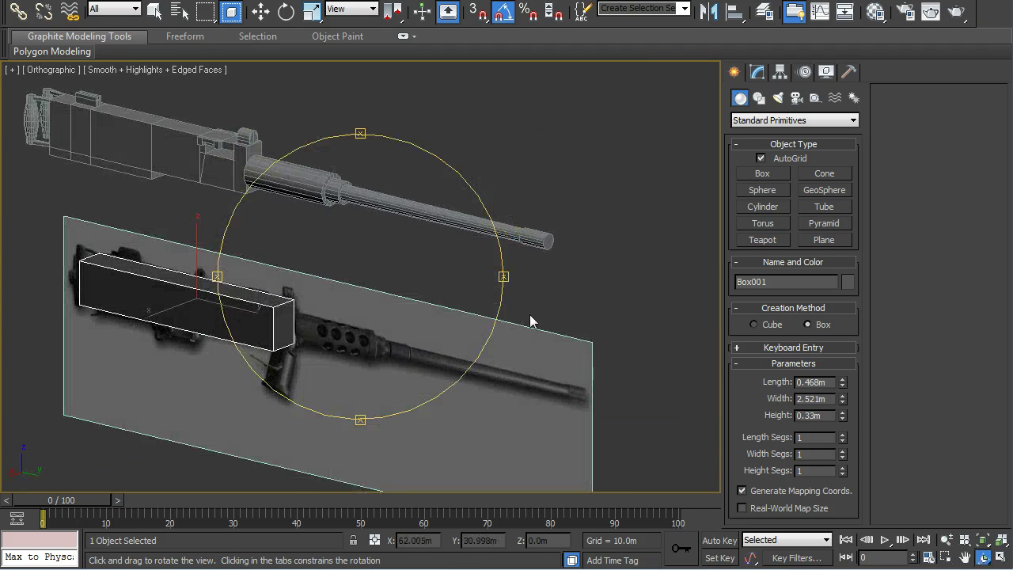
left_click(772, 205)
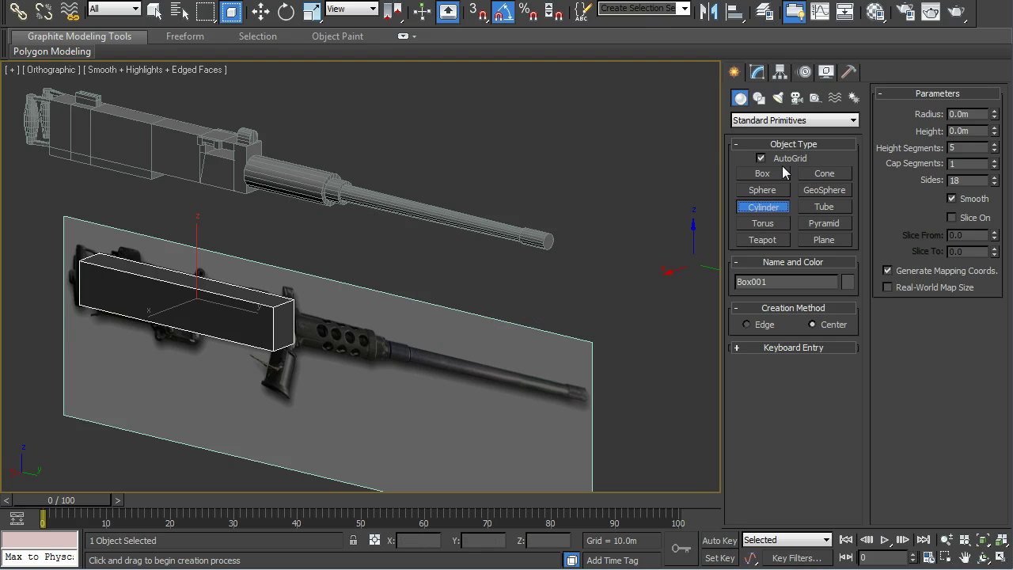
left_click(760, 158)
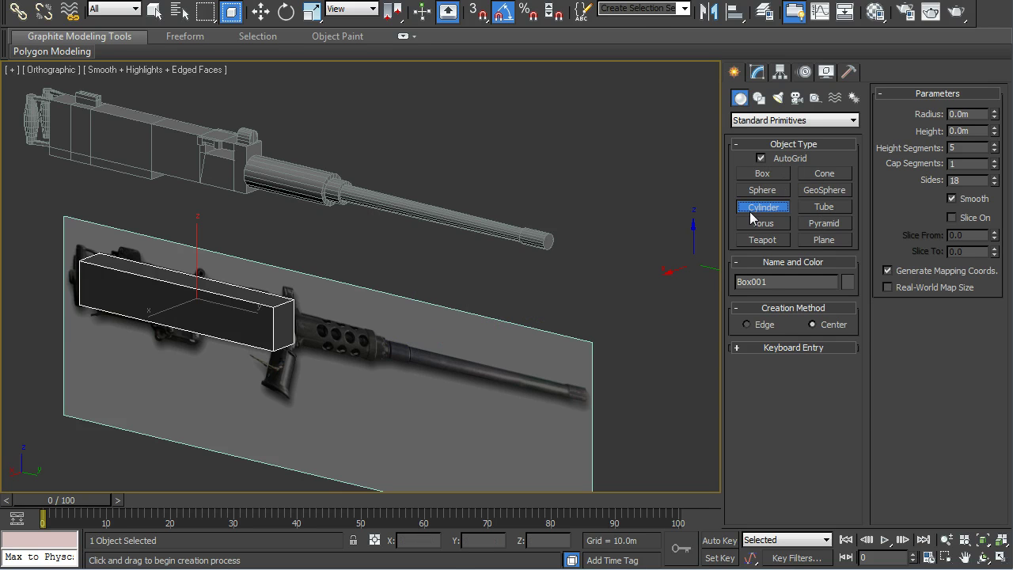
left_click(280, 320)
left_click_drag(279, 321, 298, 331)
left_click(369, 354)
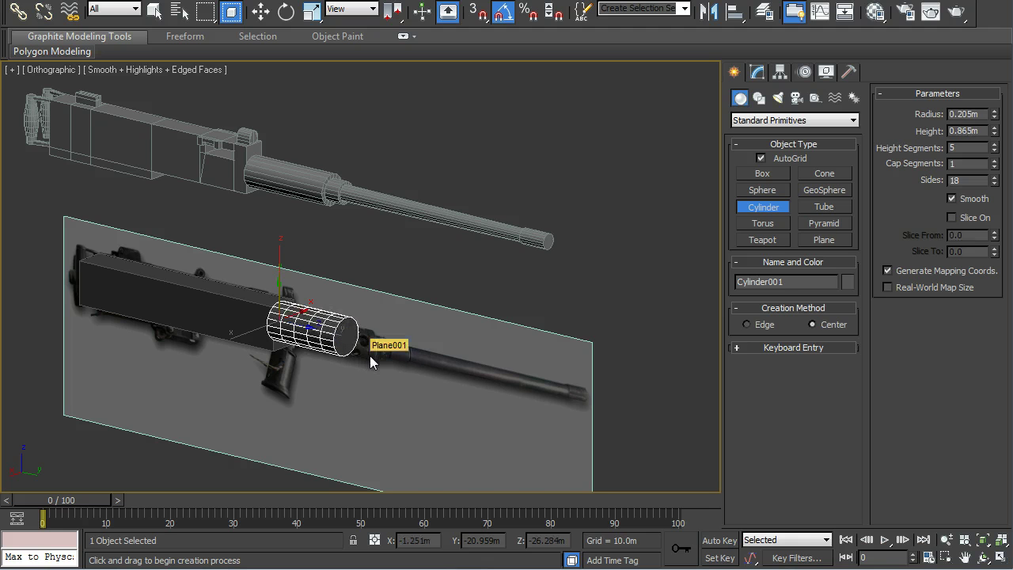
Step: Nudge the cylinder into position at the box's front and keep it selected
left_click(260, 11)
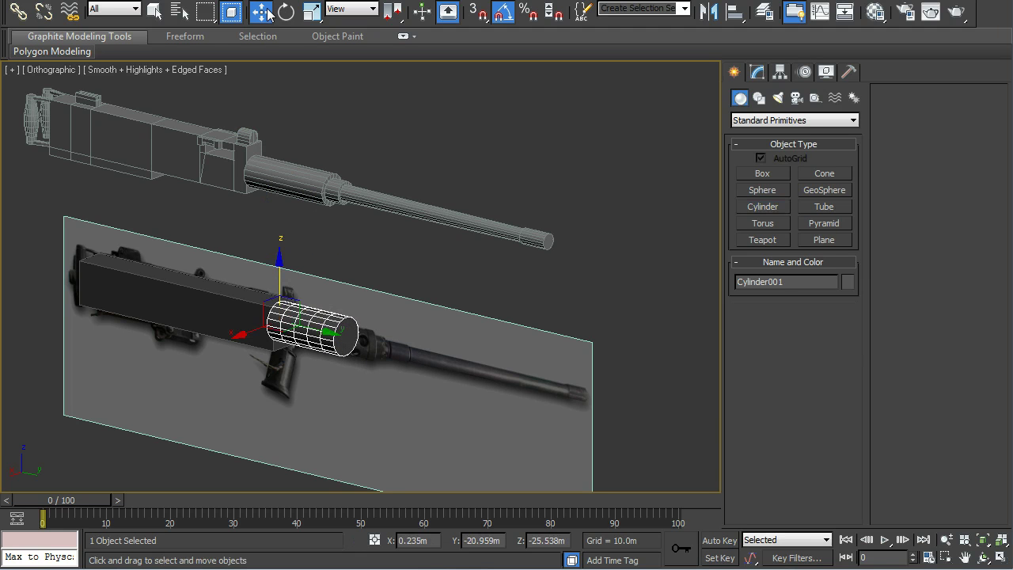
left_click_drag(274, 311, 268, 305)
left_click(377, 413)
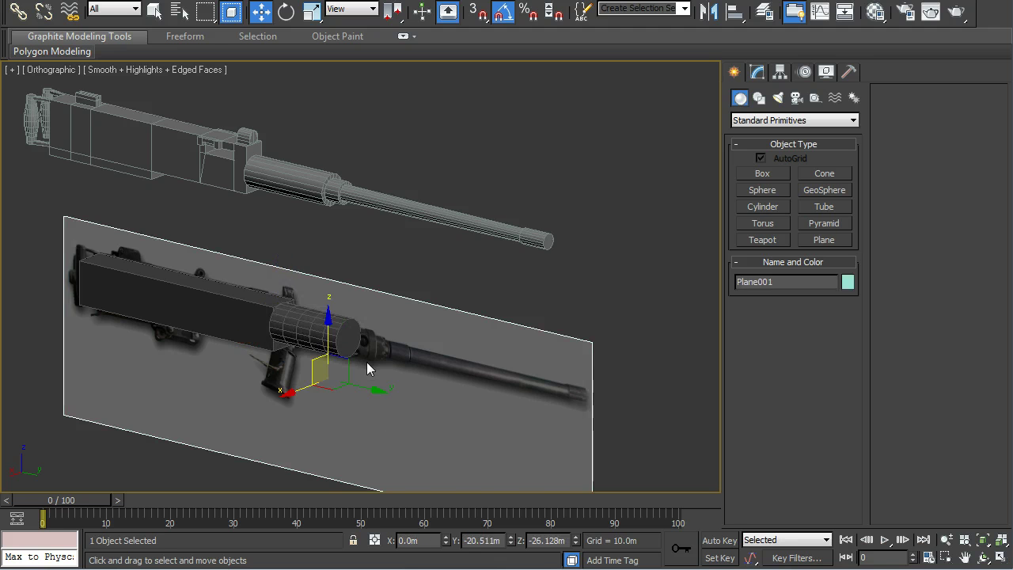
left_click(338, 337)
Step: Convert the cylinder to Editable Poly and select its front end polygon
right_click(338, 335)
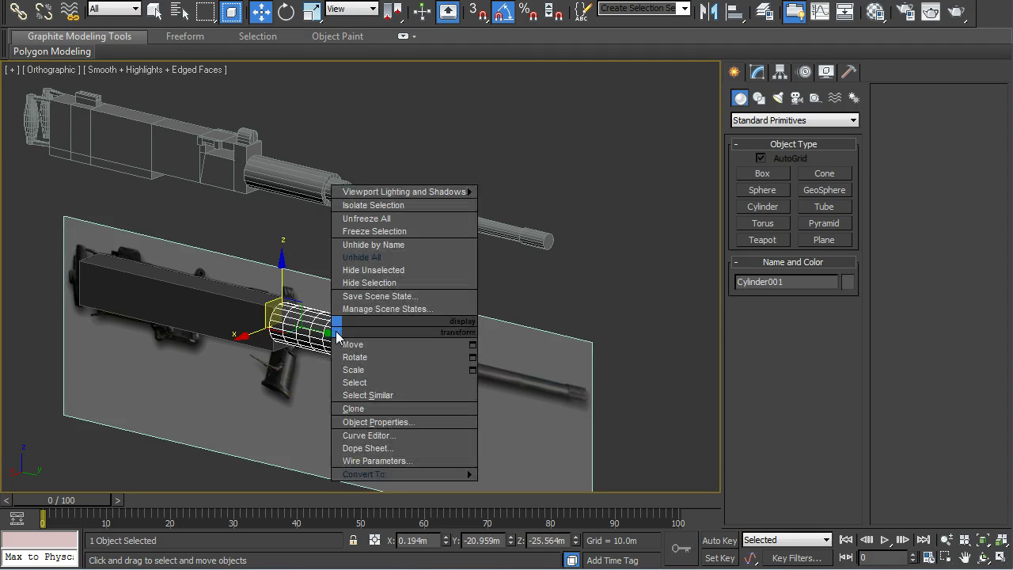
mouse_move(382, 473)
left_click(539, 487)
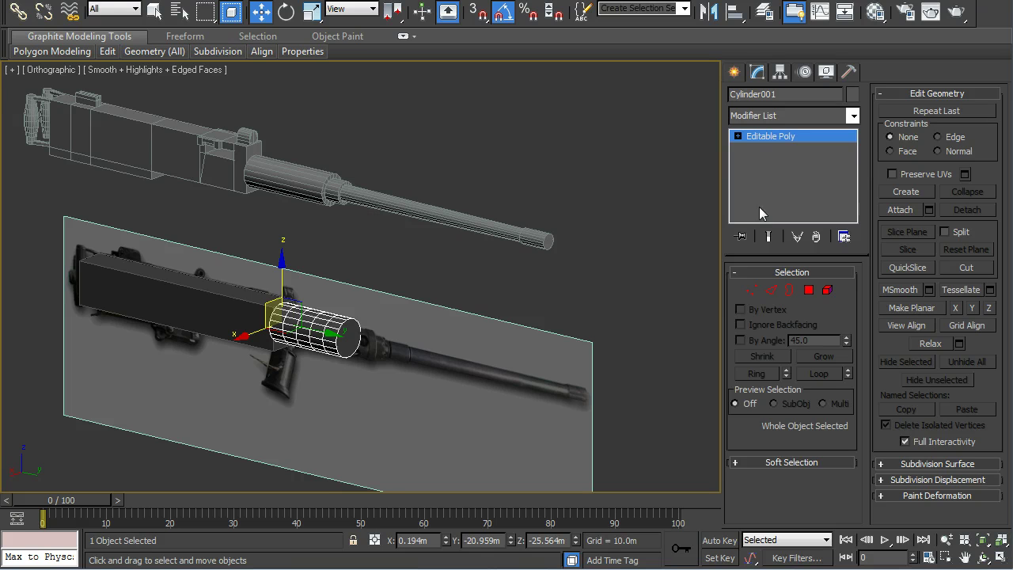
left_click(738, 136)
left_click(769, 187)
left_click(349, 339)
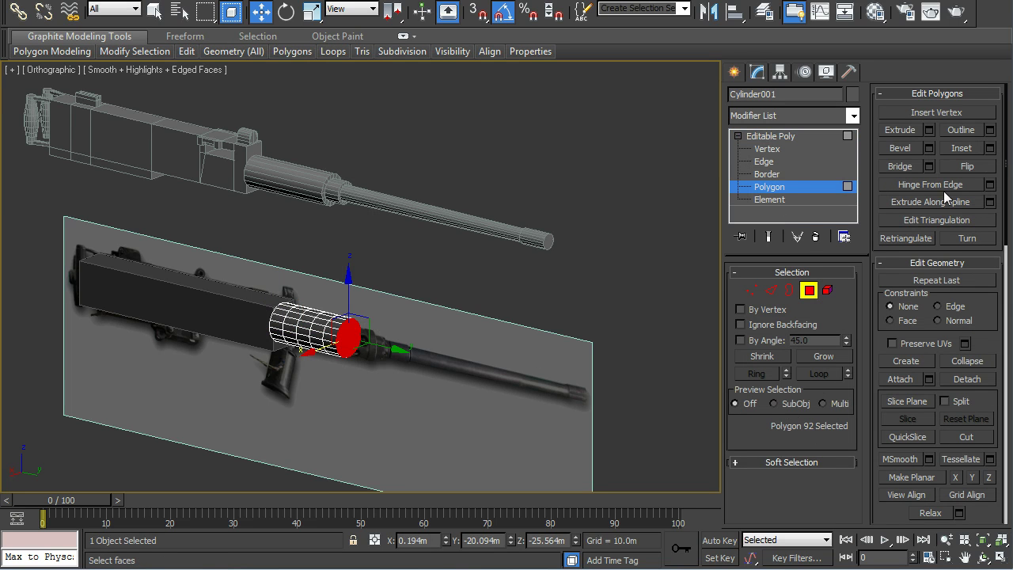
Step: Inset the end face, then extrude it forward into a narrower barrel section
left_click(964, 149)
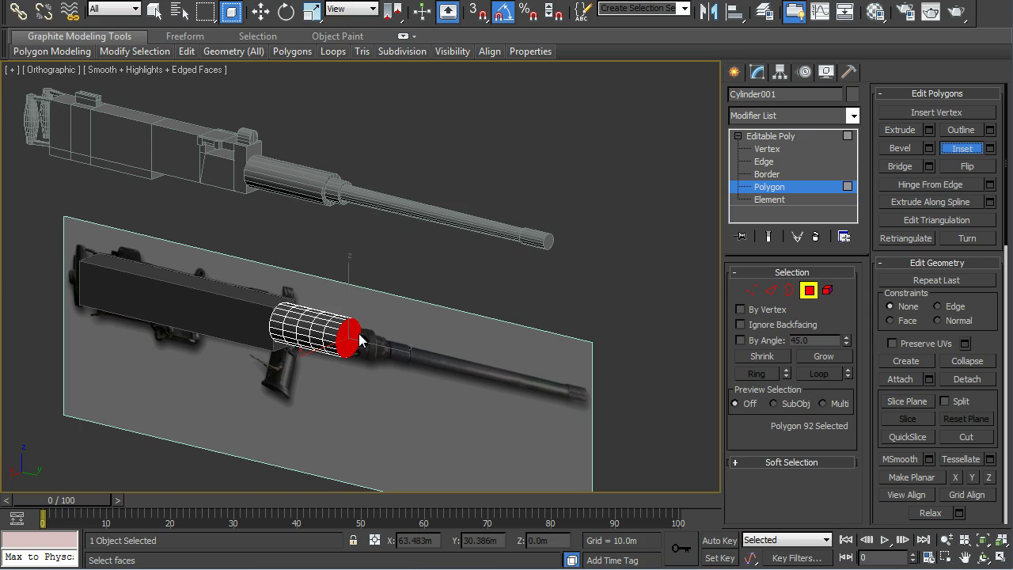
left_click_drag(352, 339, 356, 344)
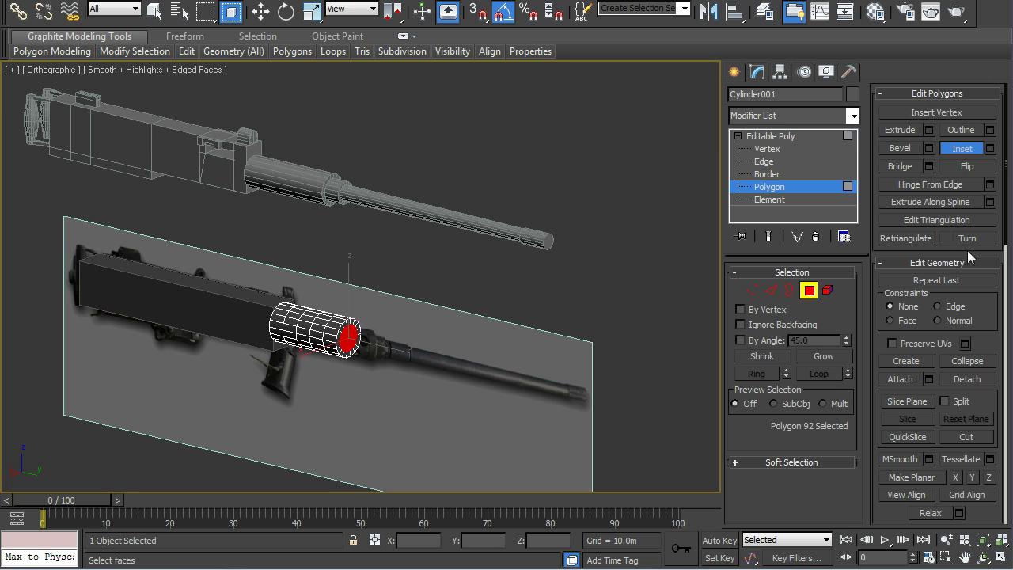
left_click(901, 130)
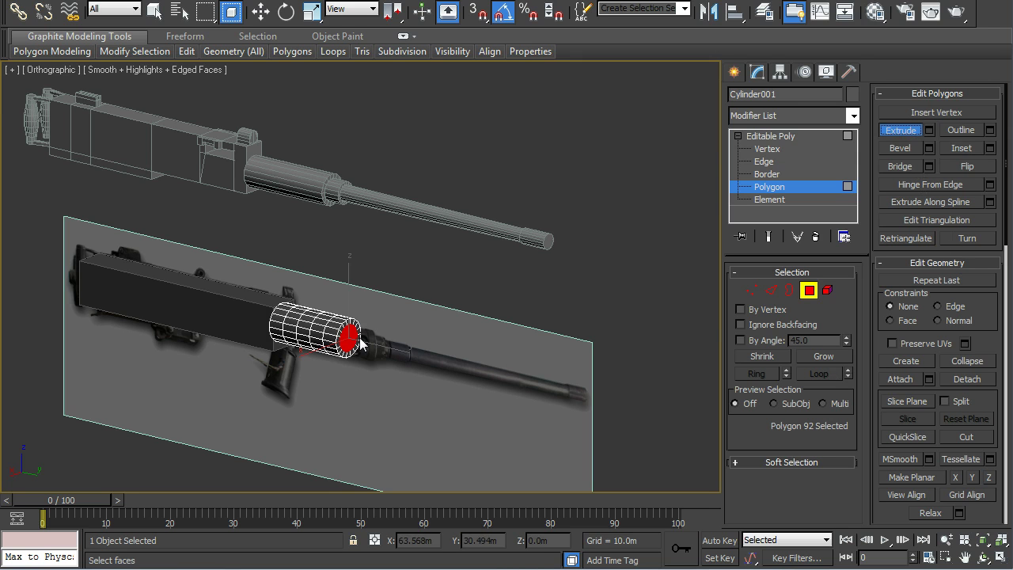
left_click_drag(352, 342, 378, 202)
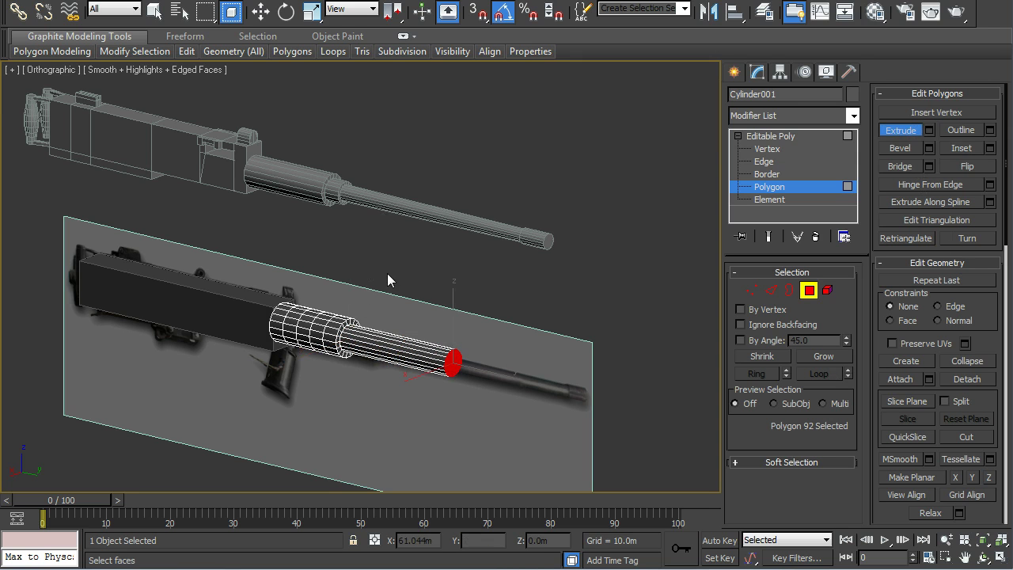
left_click(982, 558)
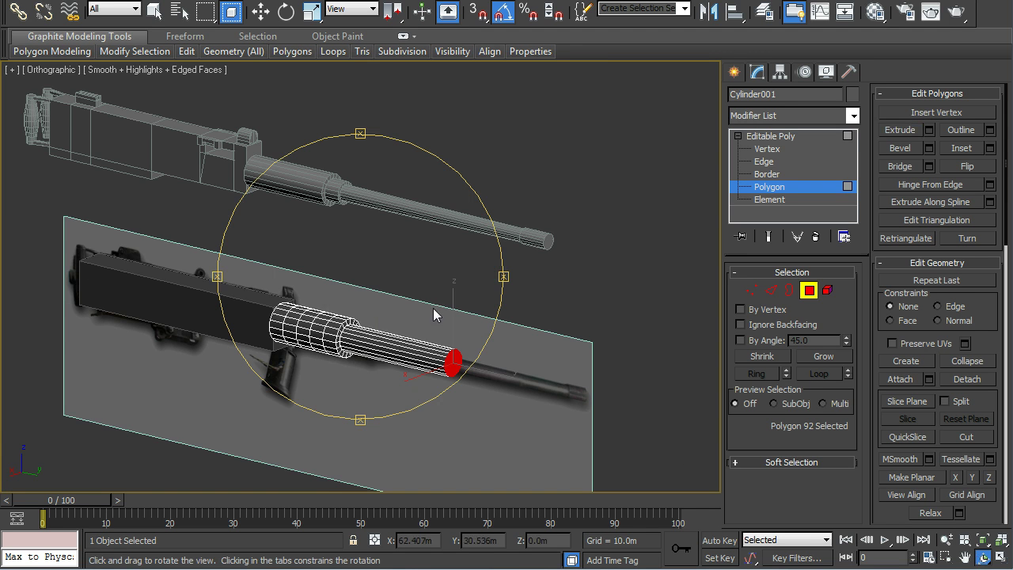
left_click_drag(338, 274, 483, 217)
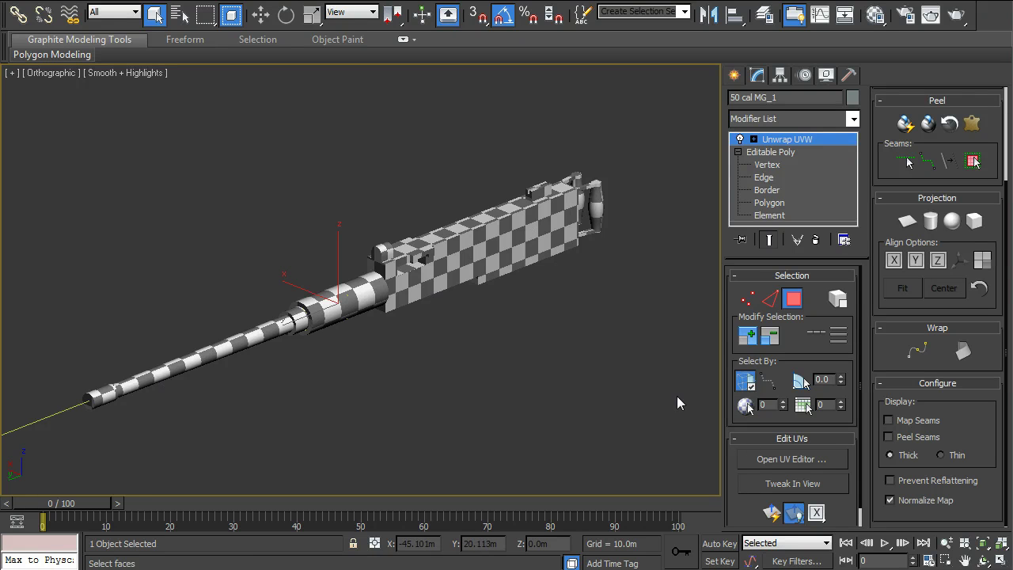
Step: Marquee-select UV islands in the UV Editor to identify which gun parts they belong to
left_click(821, 461)
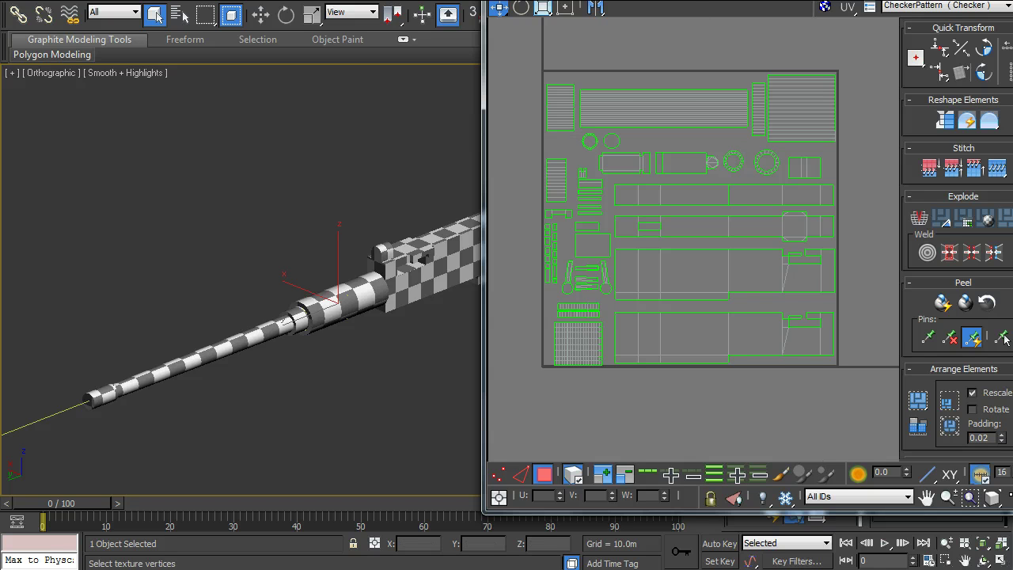
left_click_drag(541, 71, 579, 141)
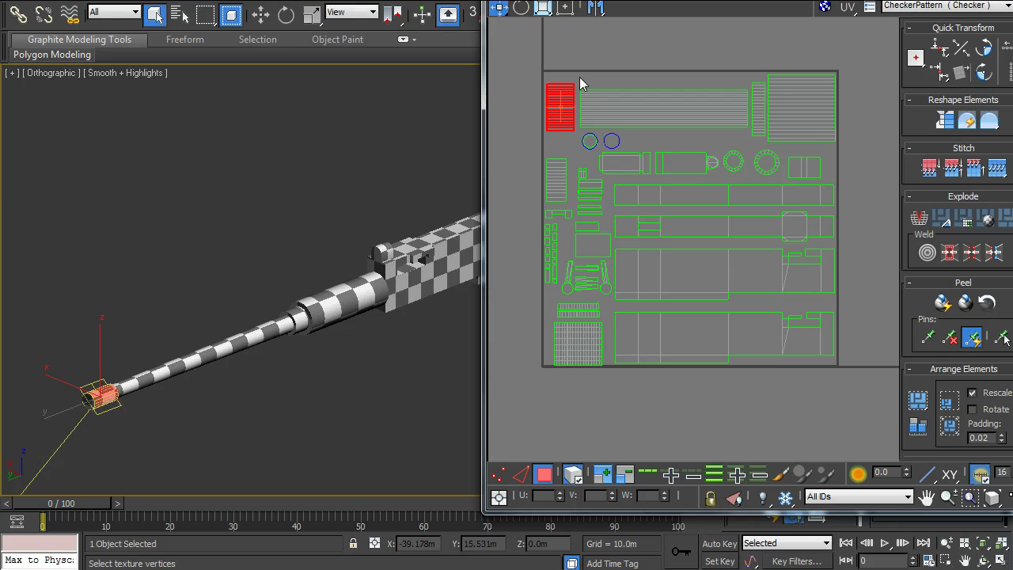
left_click_drag(581, 78, 750, 139)
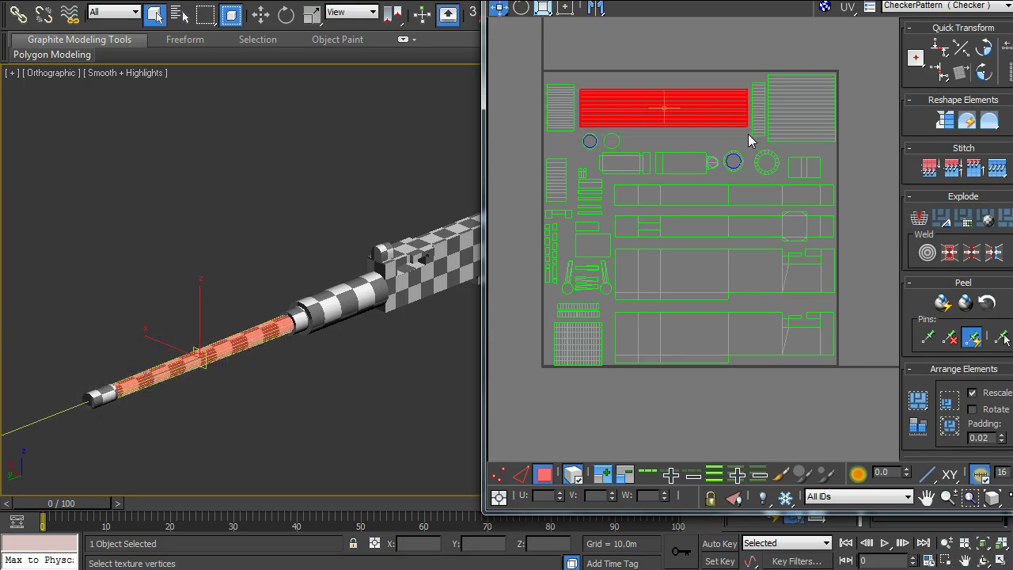
left_click_drag(852, 151, 750, 70)
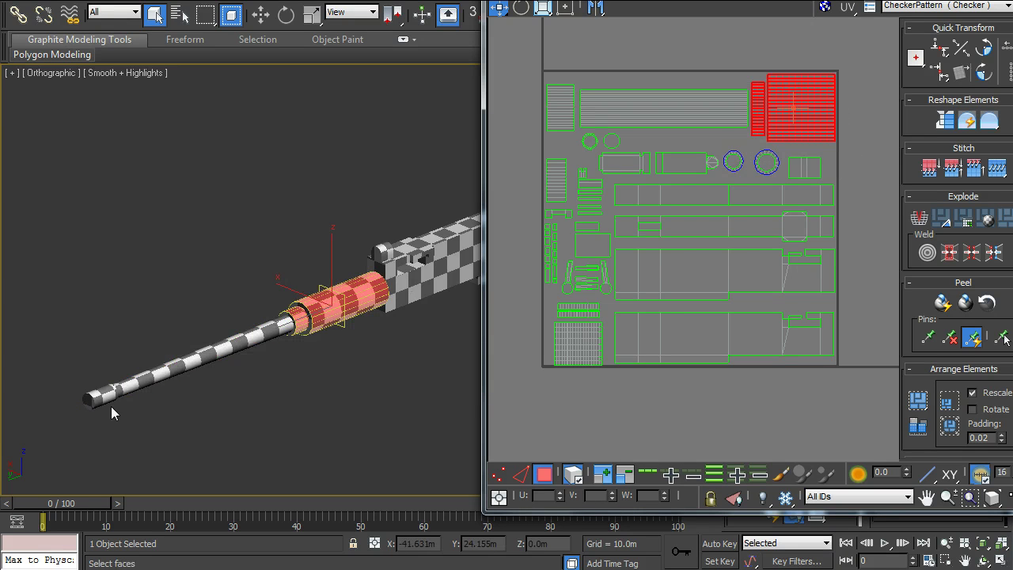
left_click(729, 60)
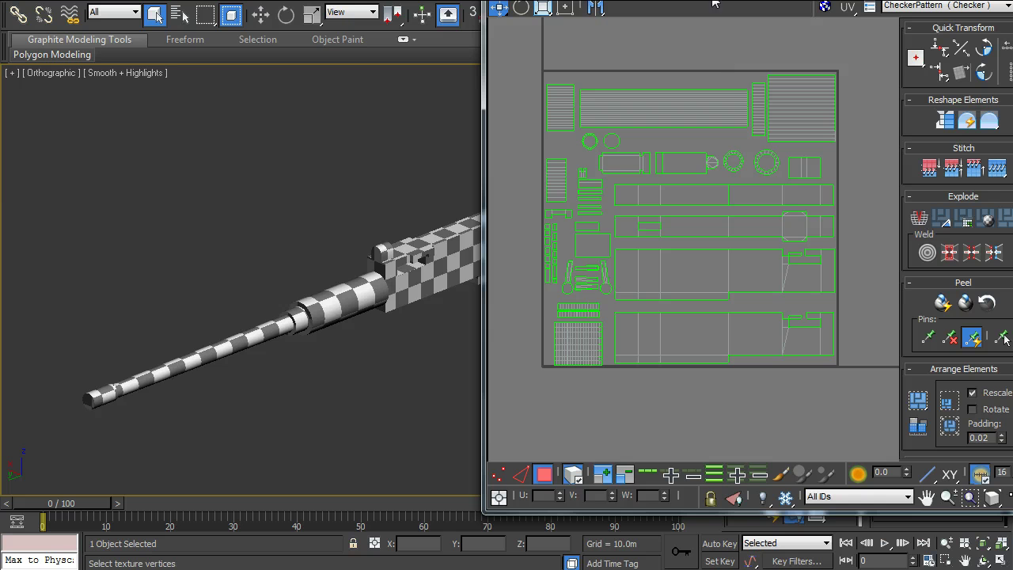
Step: Render the UV layout out as a 512 × 512 UVW template image
left_click_drag(602, 4, 416, 44)
left_click(413, 65)
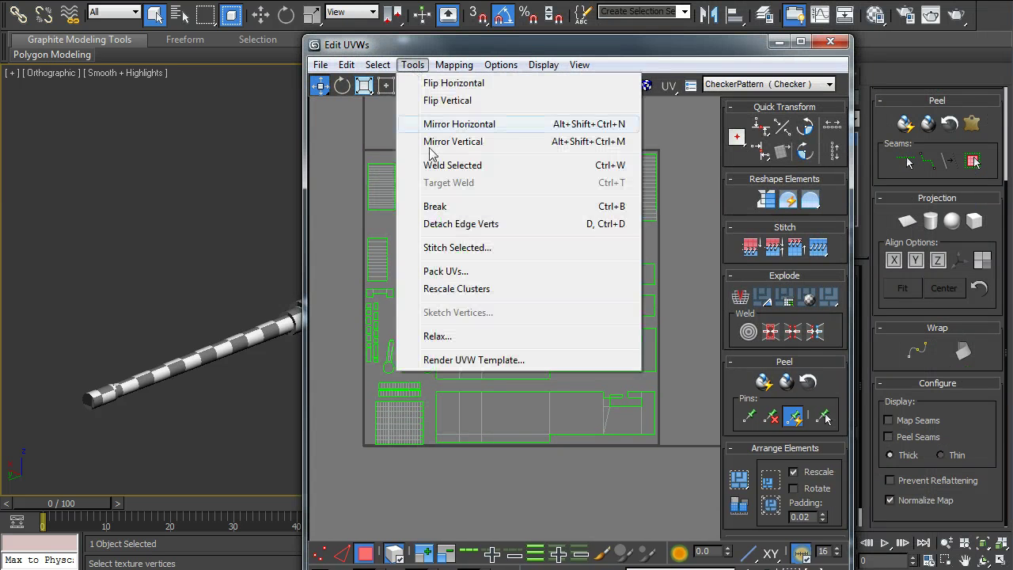
left_click(475, 360)
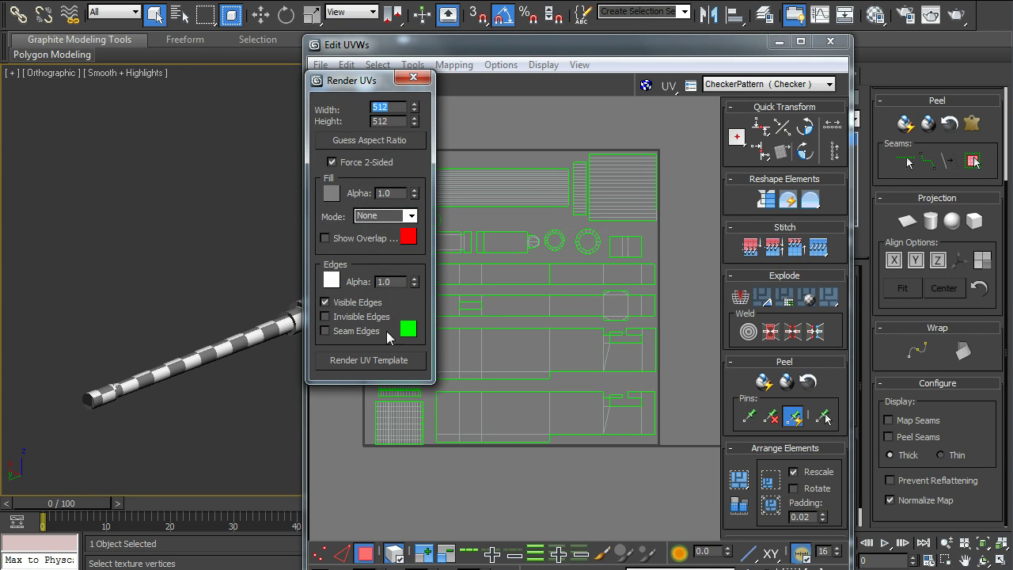
left_click(376, 362)
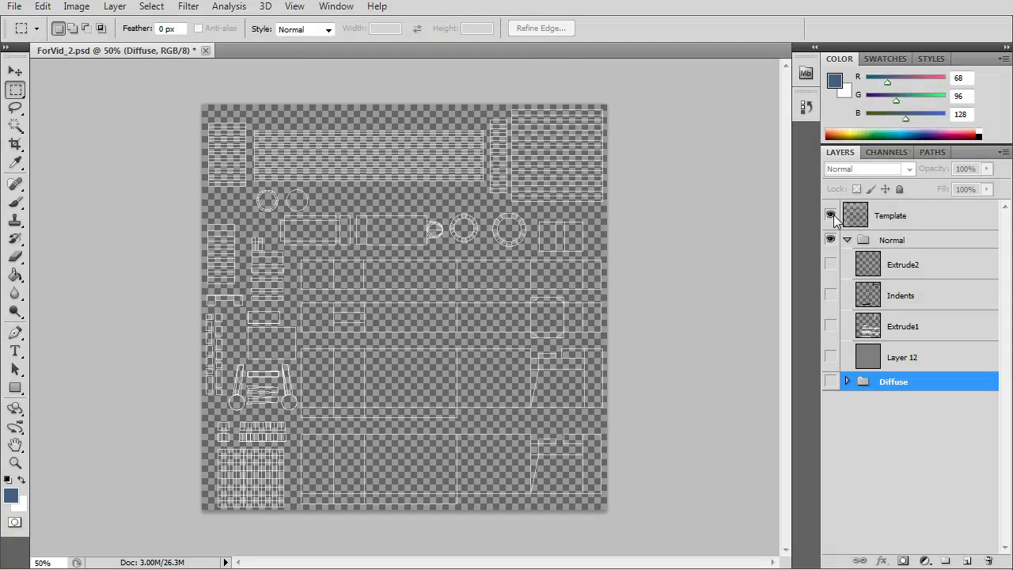
Step: Reveal the grey base, extrusion bars and indent mark layers, and hide the UV template
left_click(831, 215)
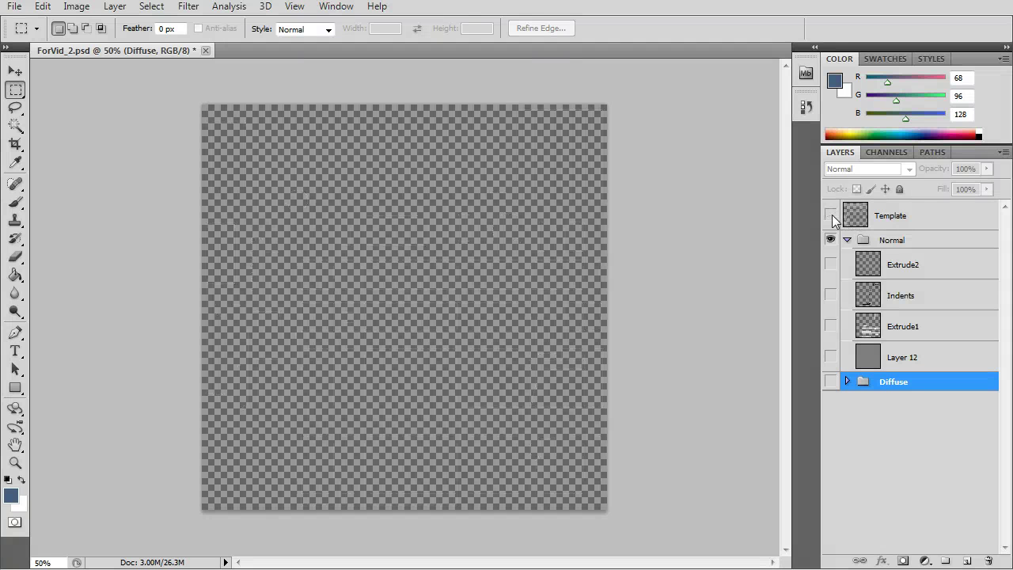
left_click(831, 215)
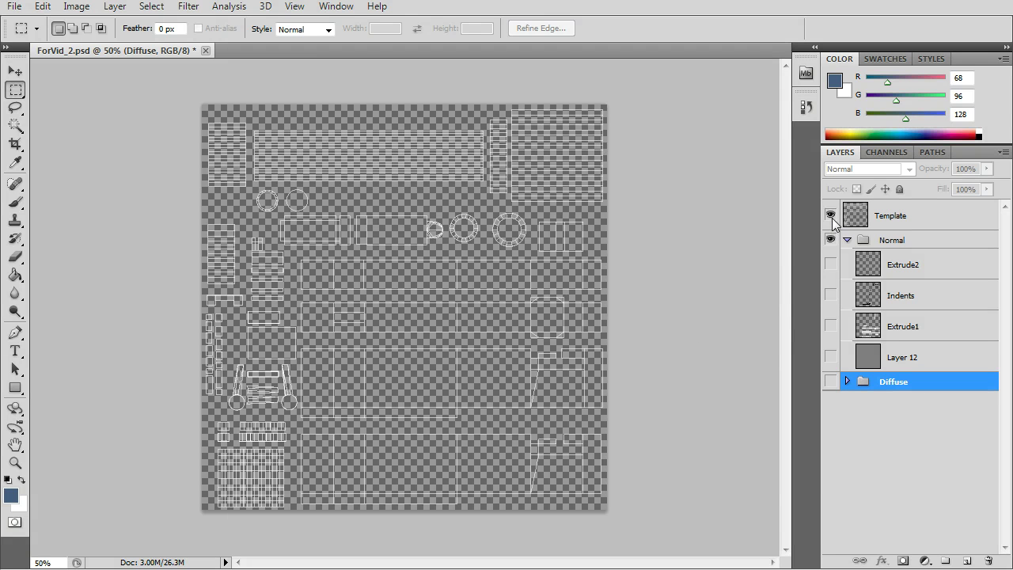
left_click(830, 357)
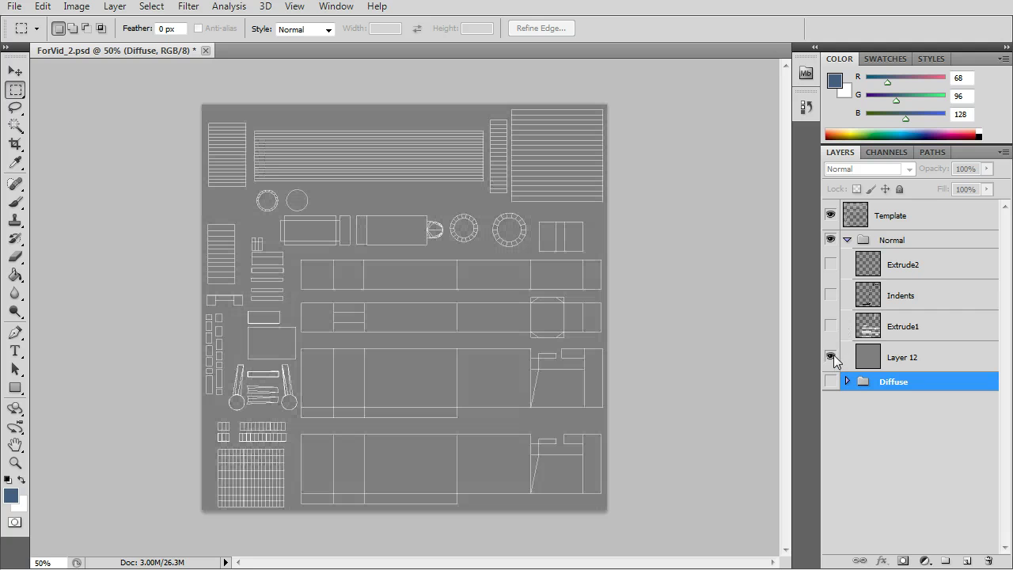
left_click(830, 326)
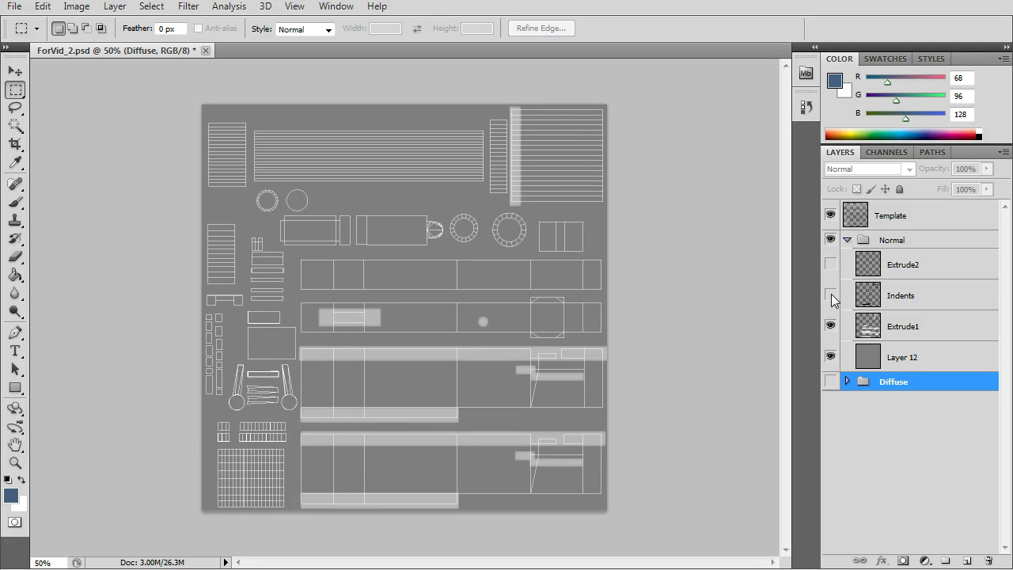
left_click(831, 294)
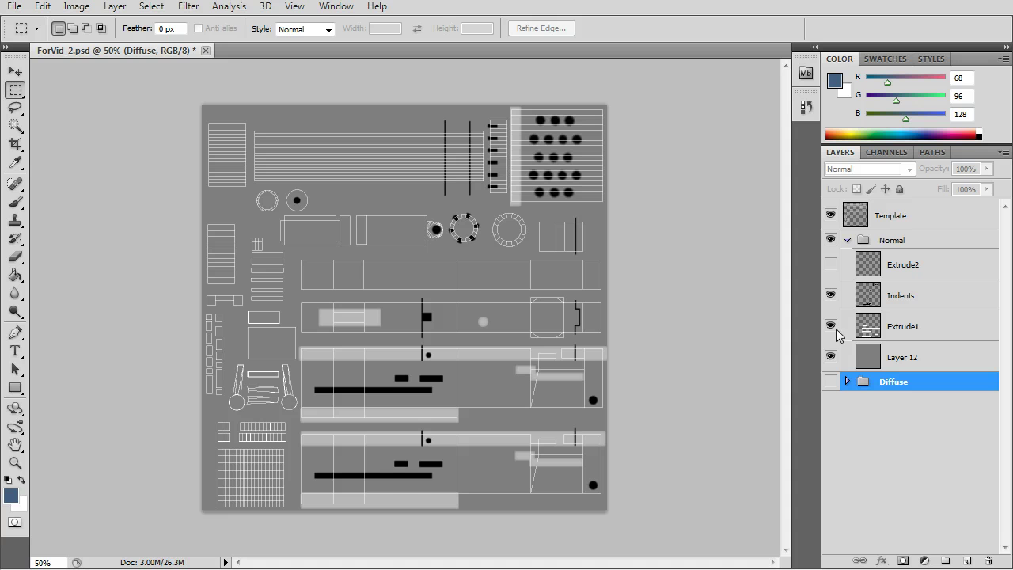
left_click(831, 265)
left_click(831, 215)
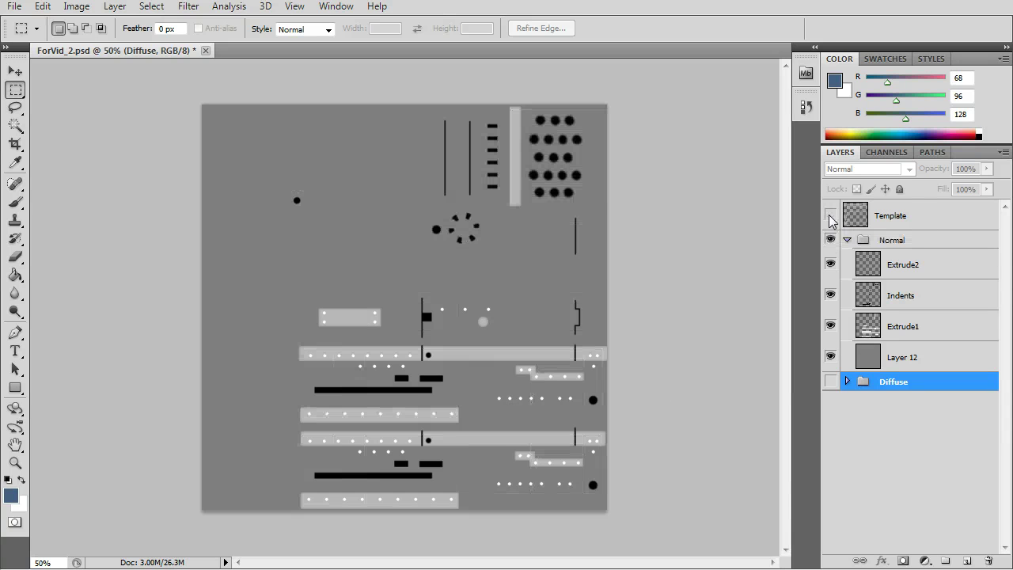
Step: Merge the Normal group into Extrude2 and convert it with NVIDIA's NormalMapFilter
right_click(934, 273)
left_click(942, 562)
left_click(189, 8)
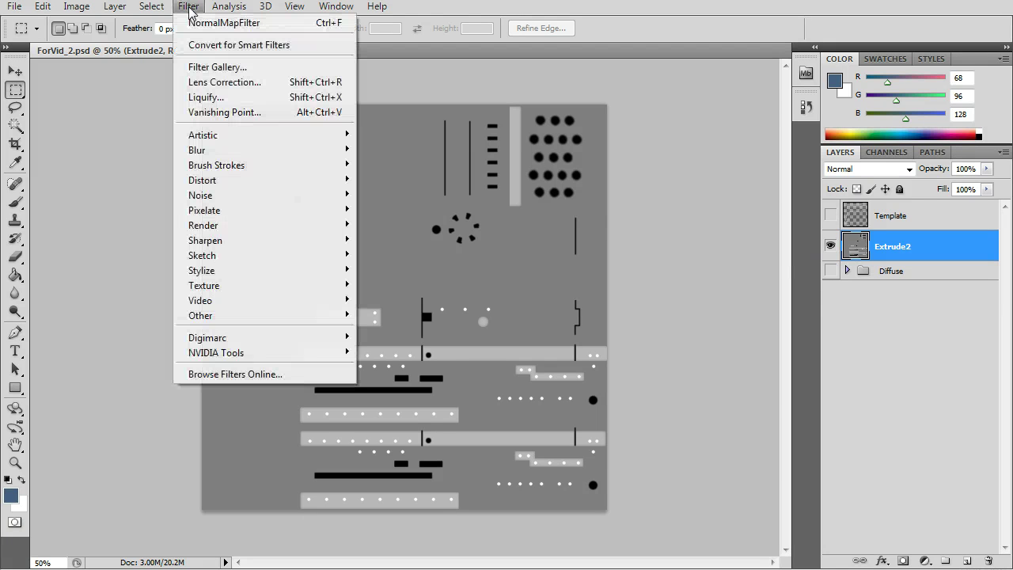
mouse_move(266, 353)
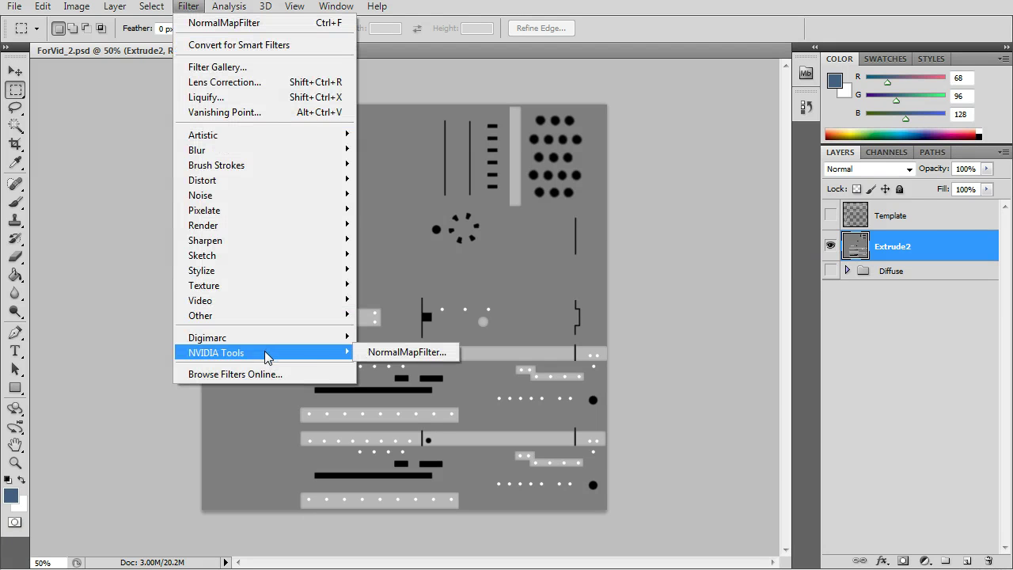
left_click(404, 353)
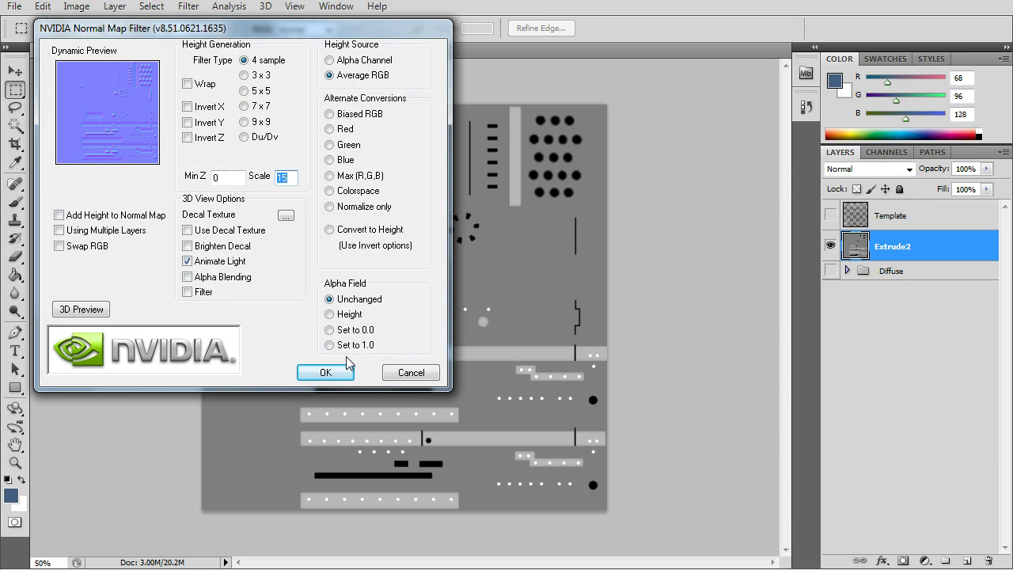
left_click(328, 374)
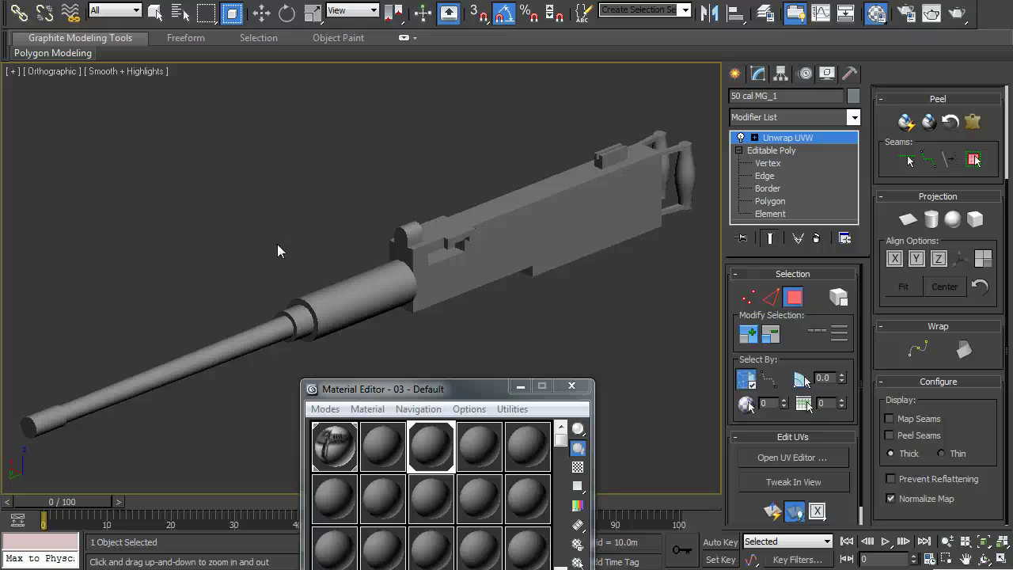
Step: Move the Material Editor window up and off the gun in the viewport
left_click_drag(447, 394, 497, 49)
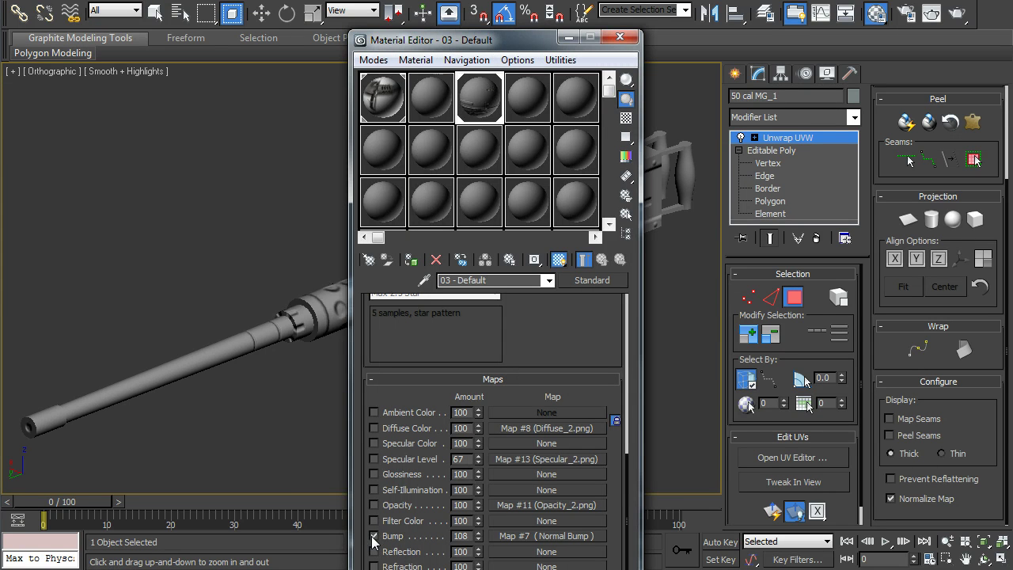
left_click_drag(475, 40, 833, 16)
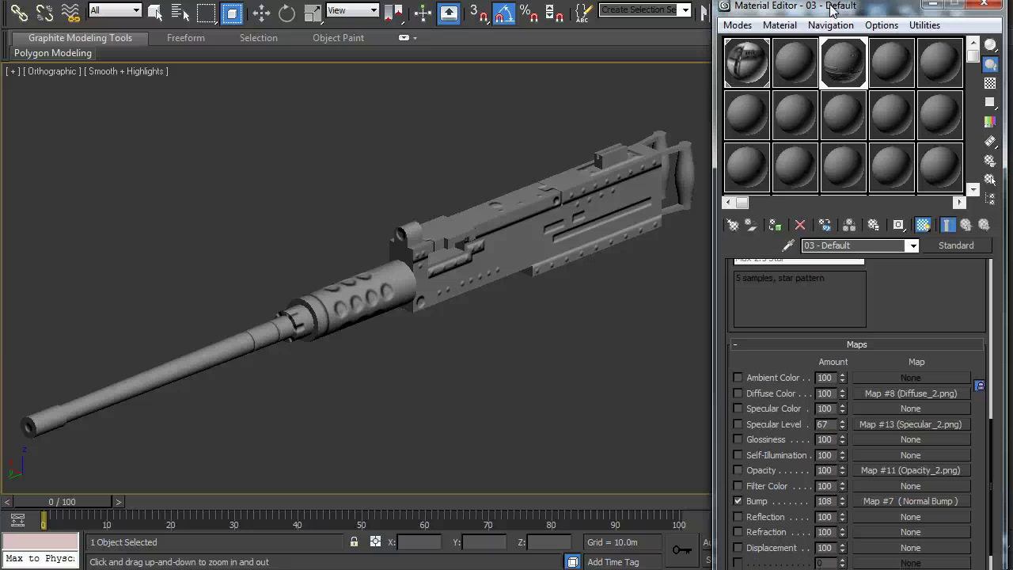
left_click_drag(833, 16, 836, 0)
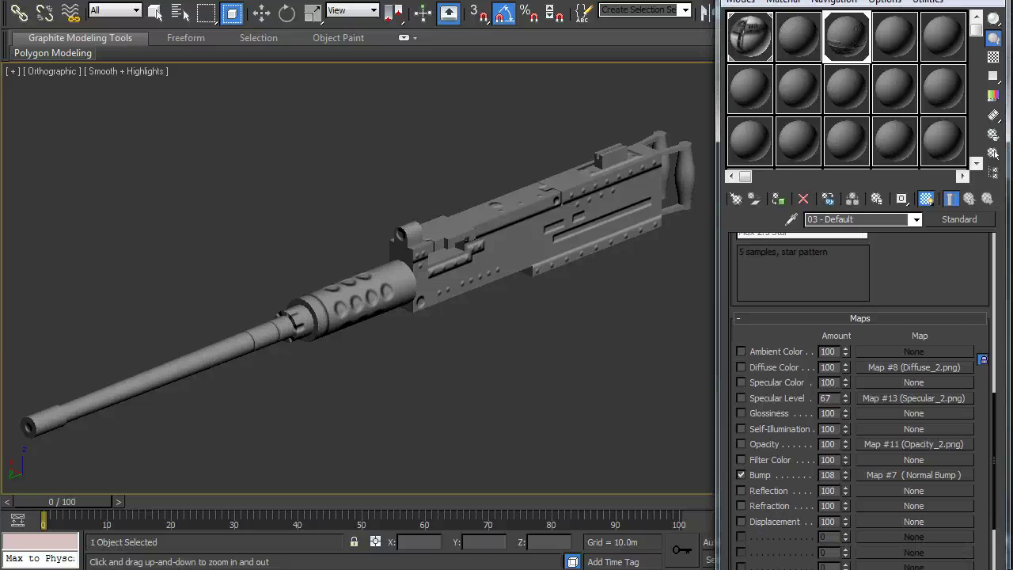
Step: Toggle the Bump map off and on twice to compare, leaving it enabled
left_click(741, 475)
left_click(741, 475)
left_click(741, 475)
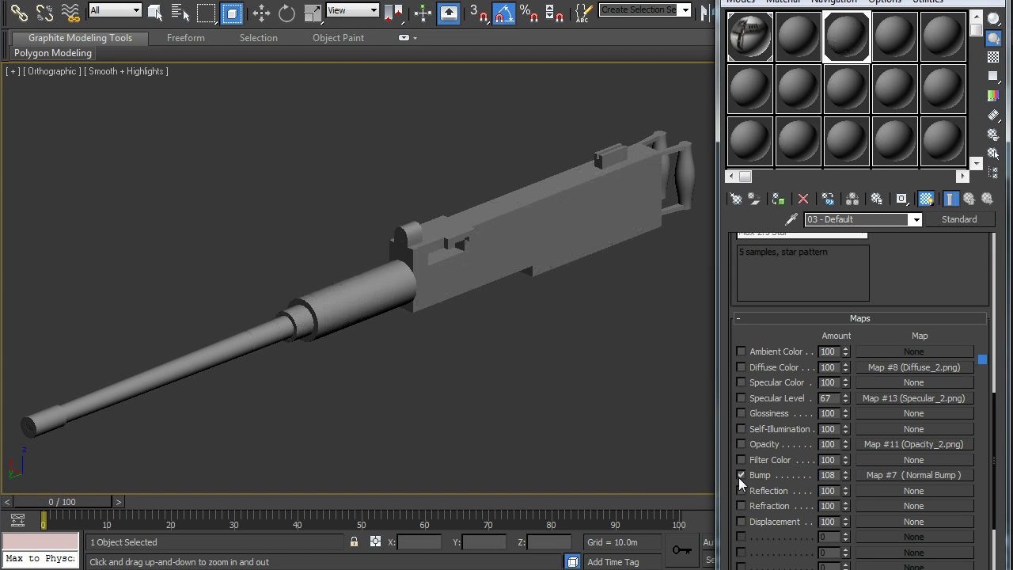
left_click(741, 475)
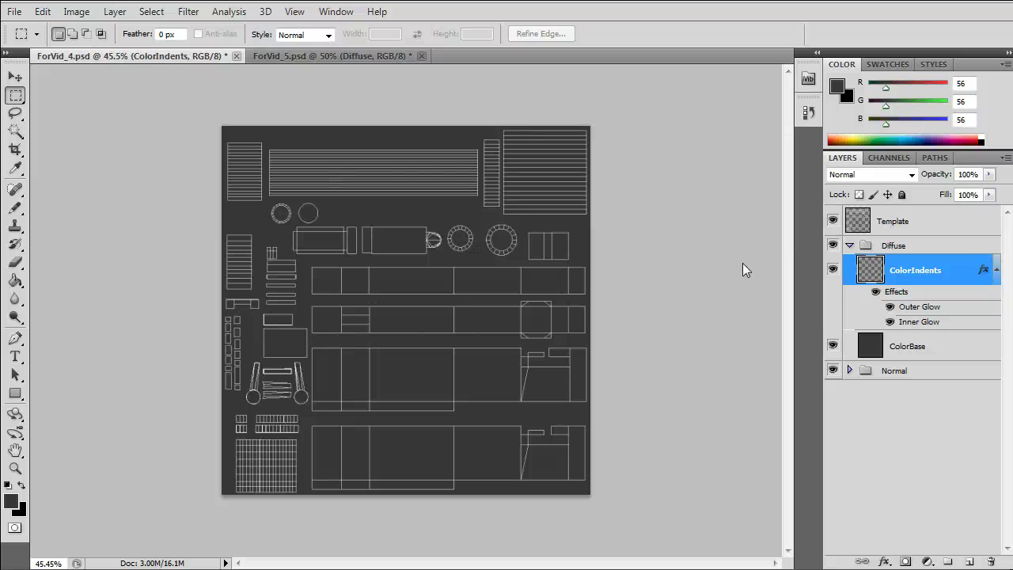
Step: Hide Template, ColorIndents and ColorBase, expand the Normal group, and select the Indents layer
left_click(833, 221)
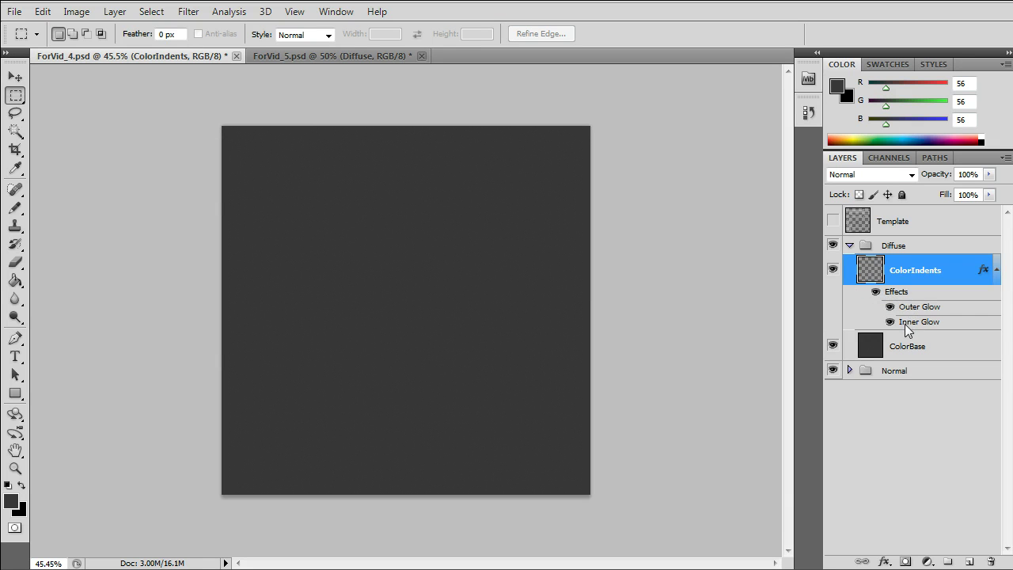
left_click(117, 12)
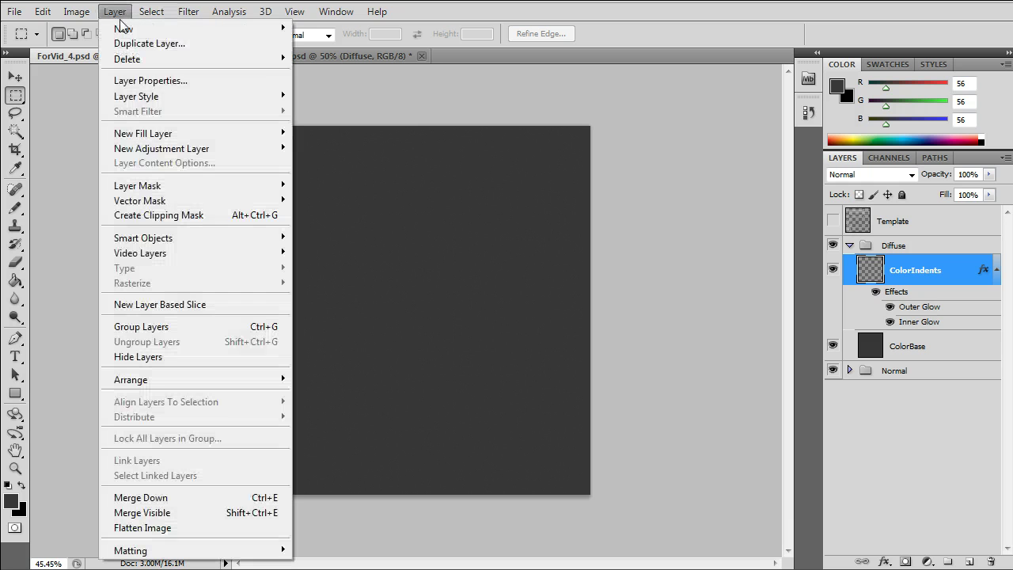
mouse_move(145, 99)
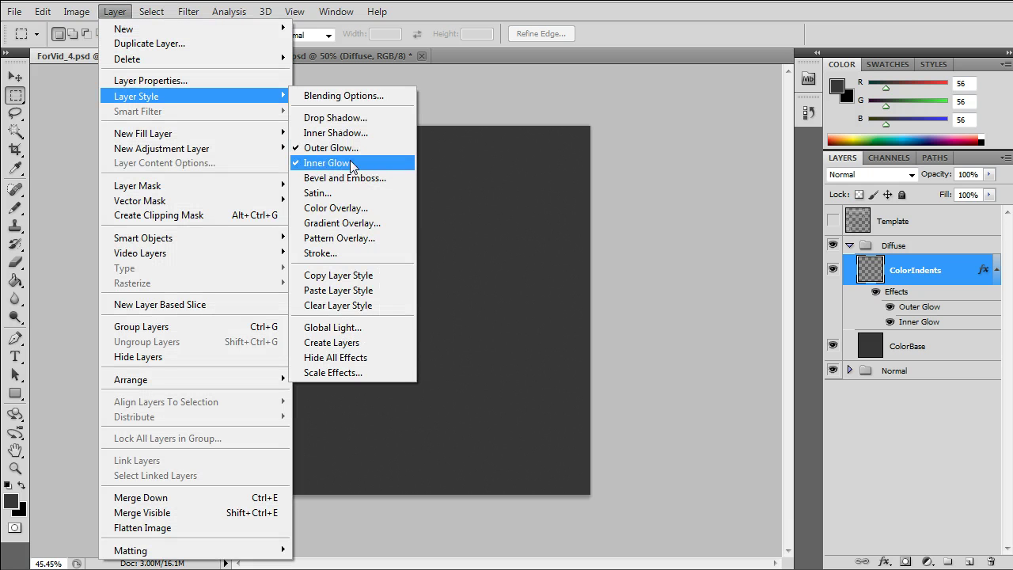
left_click(836, 303)
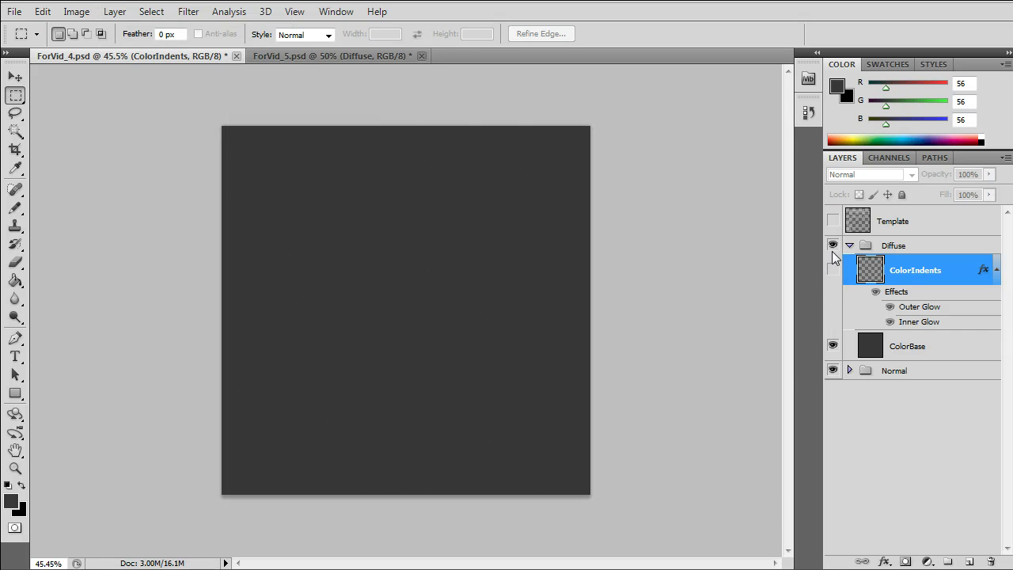
left_click(833, 346)
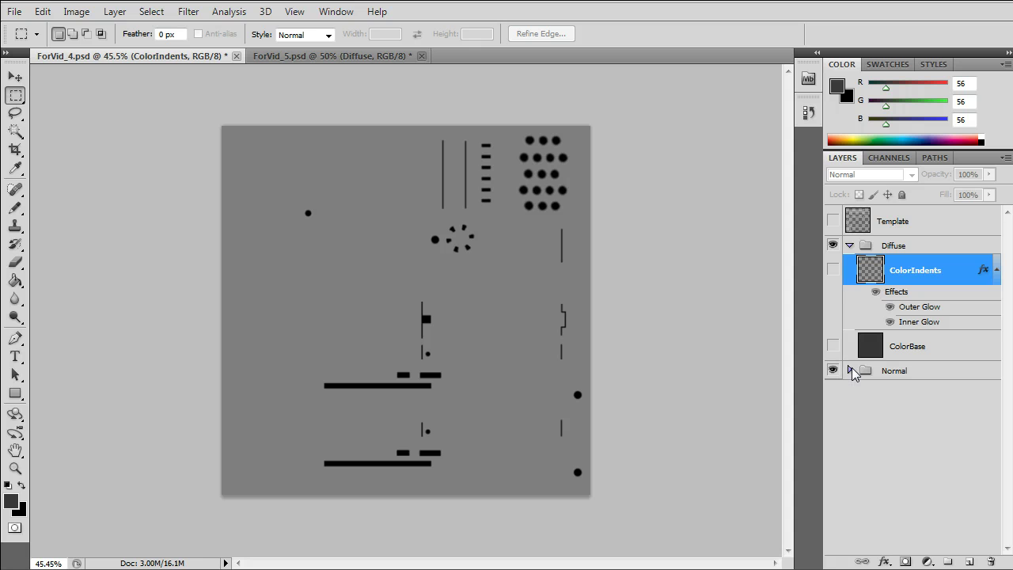
left_click(850, 369)
left_click(863, 432)
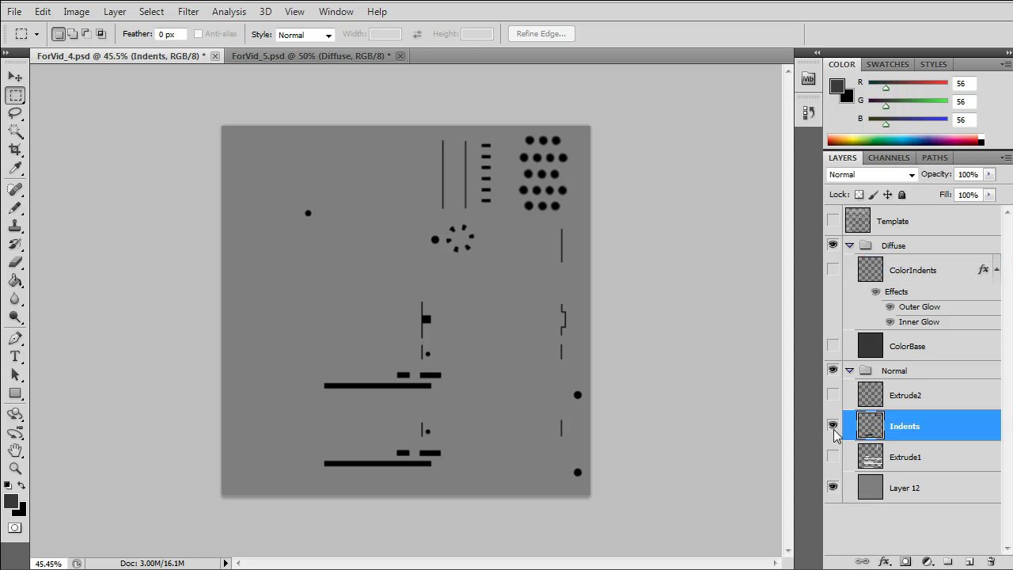
left_click(833, 427)
left_click(833, 427)
Step: Magic-wand the grey background on Indents and invert the selection to the indent shapes
left_click(15, 131)
left_click(345, 271)
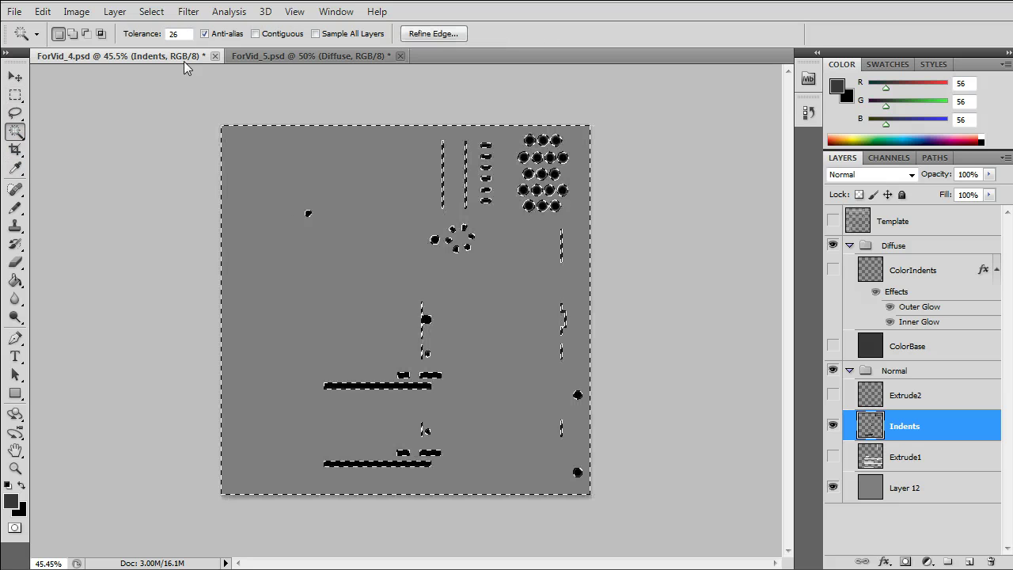
left_click(143, 14)
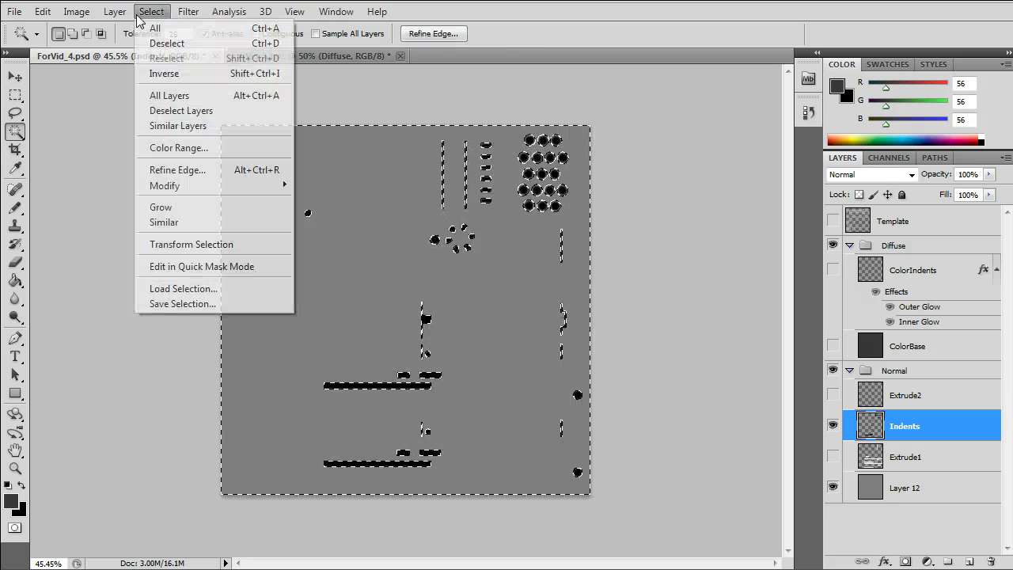
left_click(192, 74)
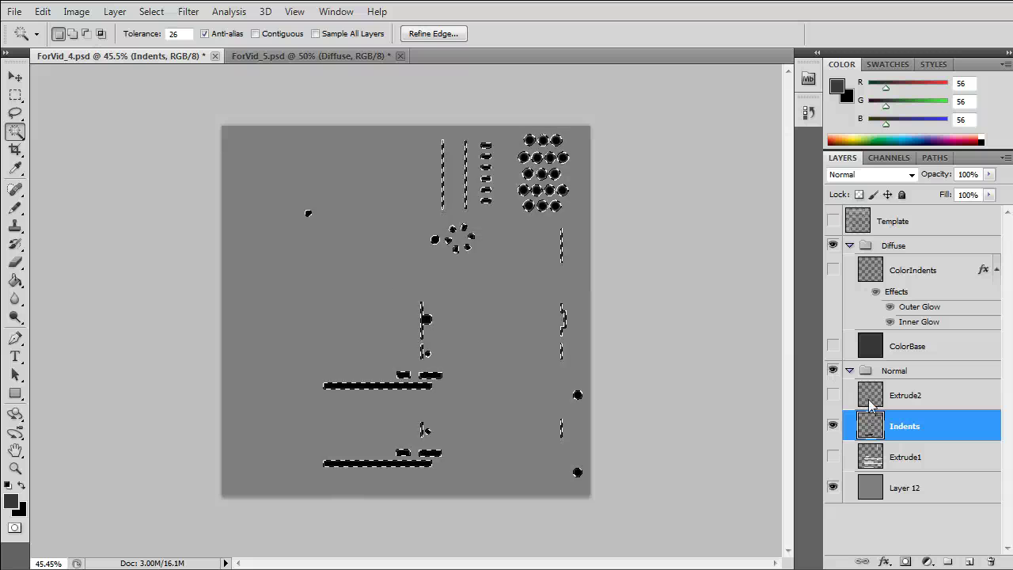
Step: Show the ColorBase layer and copy its indent-shaped area
left_click(849, 371)
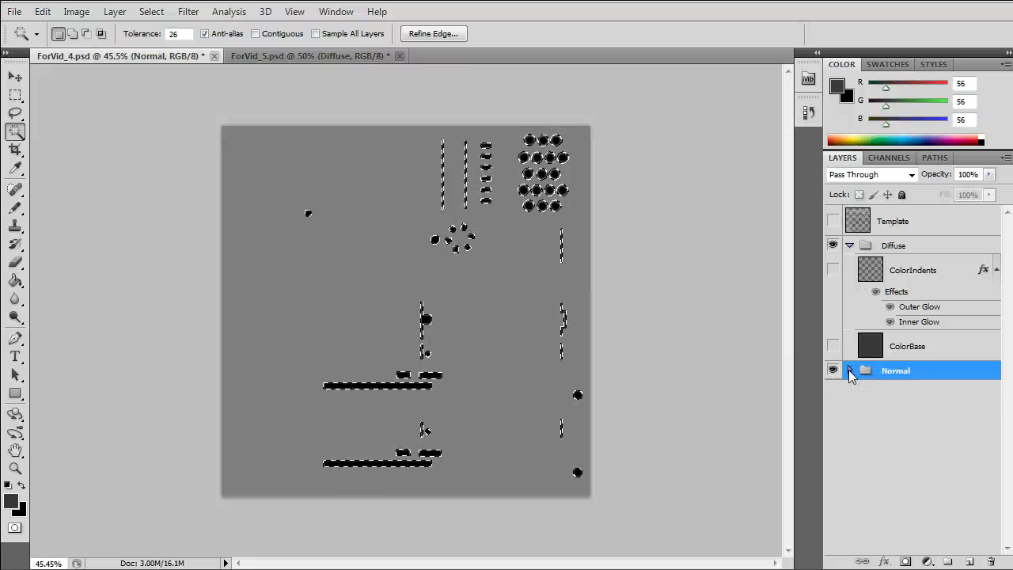
left_click(877, 351)
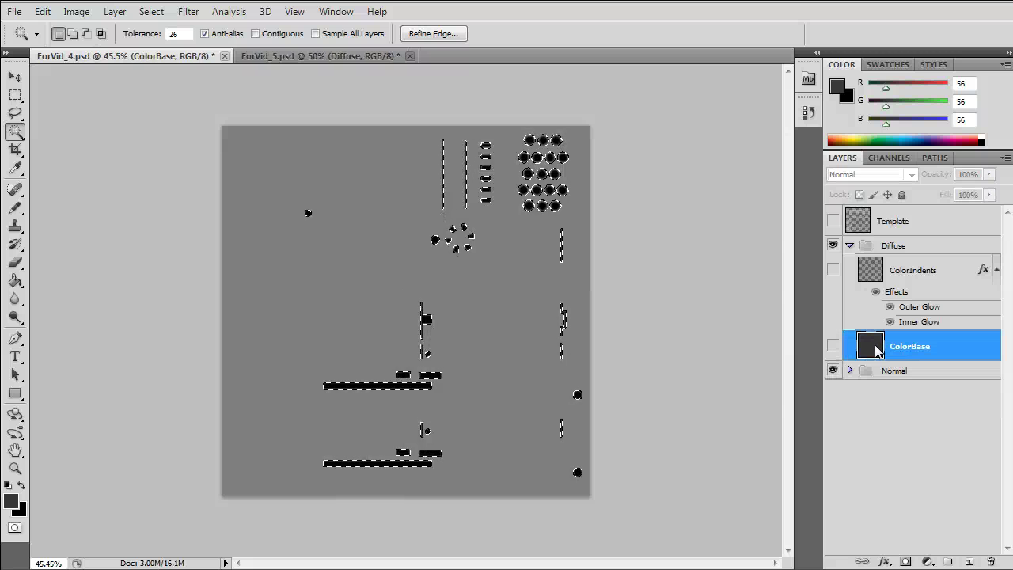
left_click(833, 346)
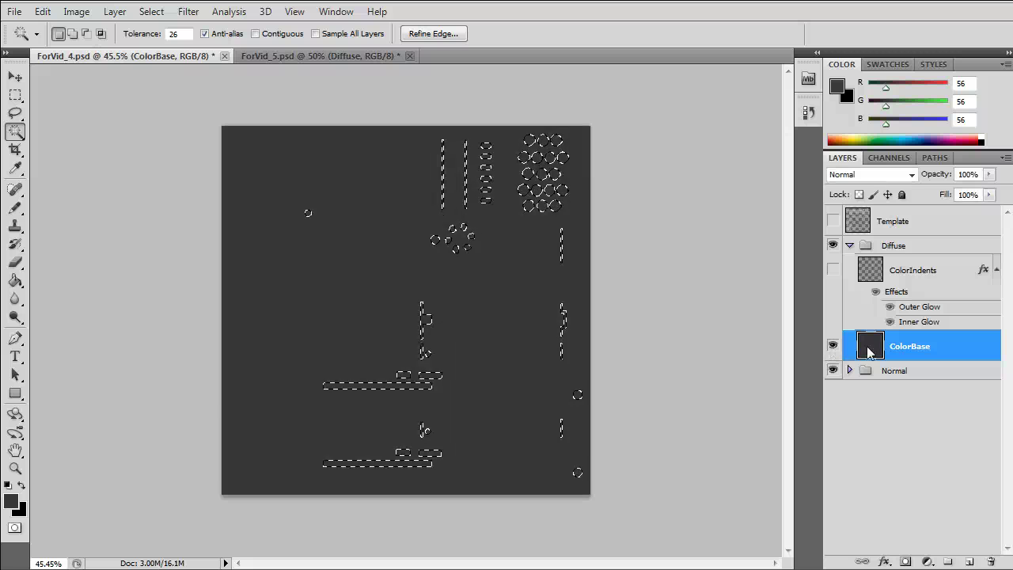
left_click(43, 11)
left_click(89, 117)
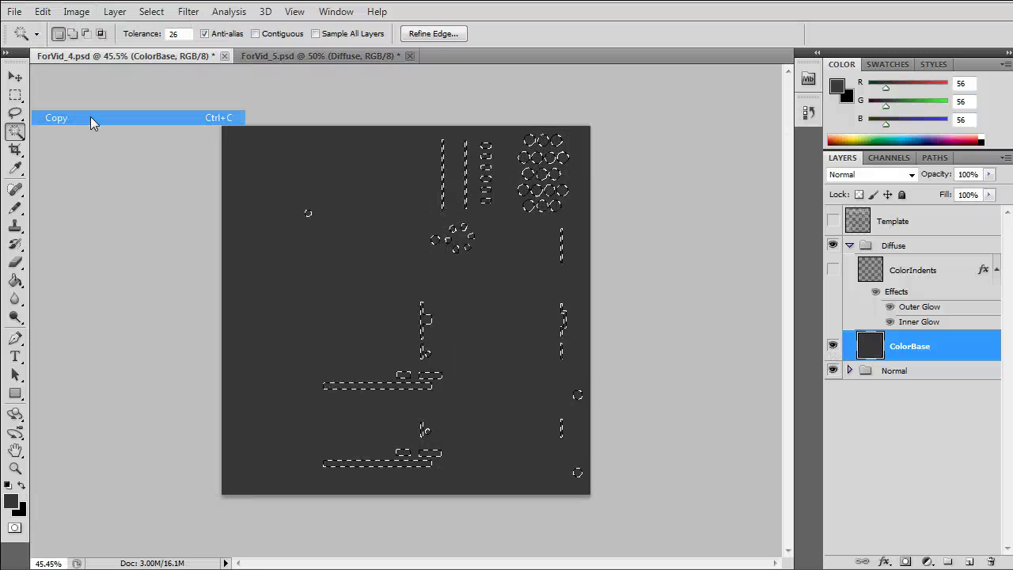
Step: Paste the copied shapes in place onto the ColorIndents layer
left_click(832, 270)
left_click(879, 275)
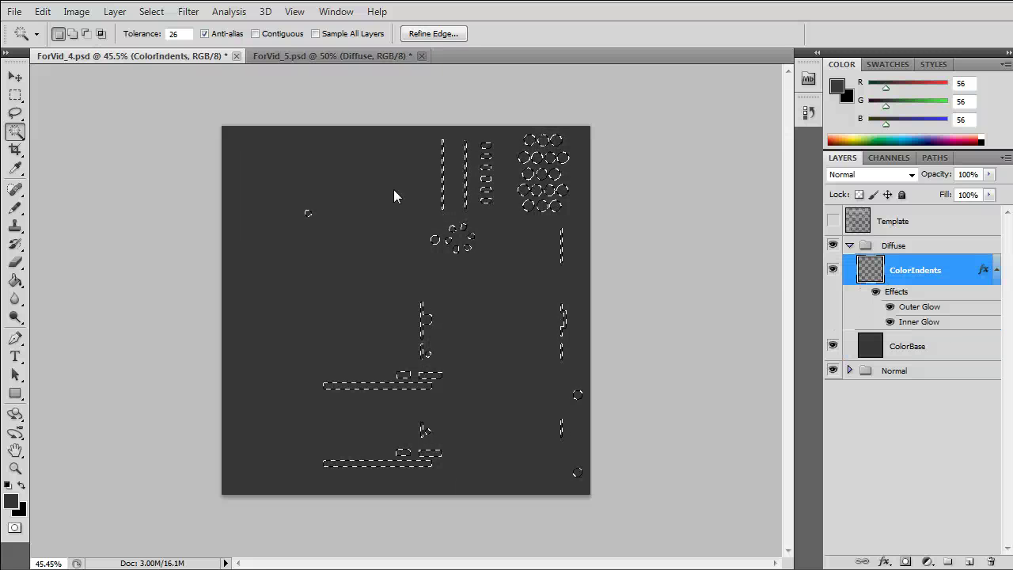
left_click(43, 11)
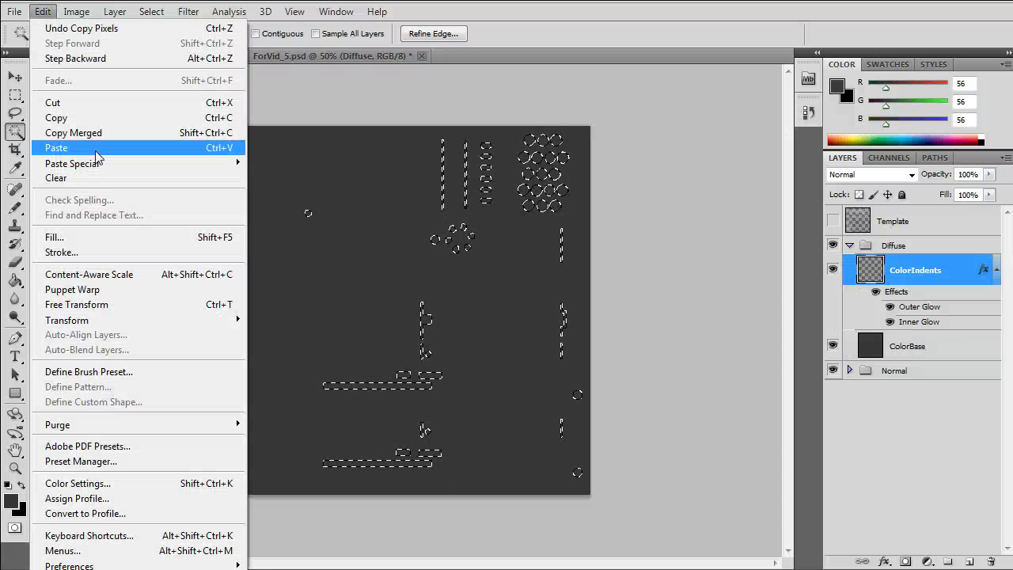
mouse_move(96, 164)
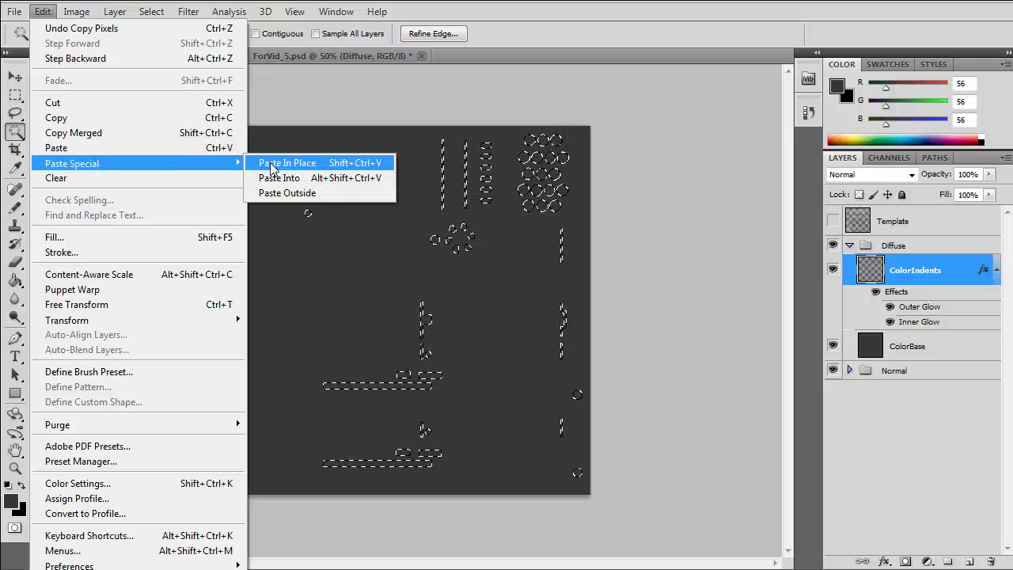
left_click(297, 162)
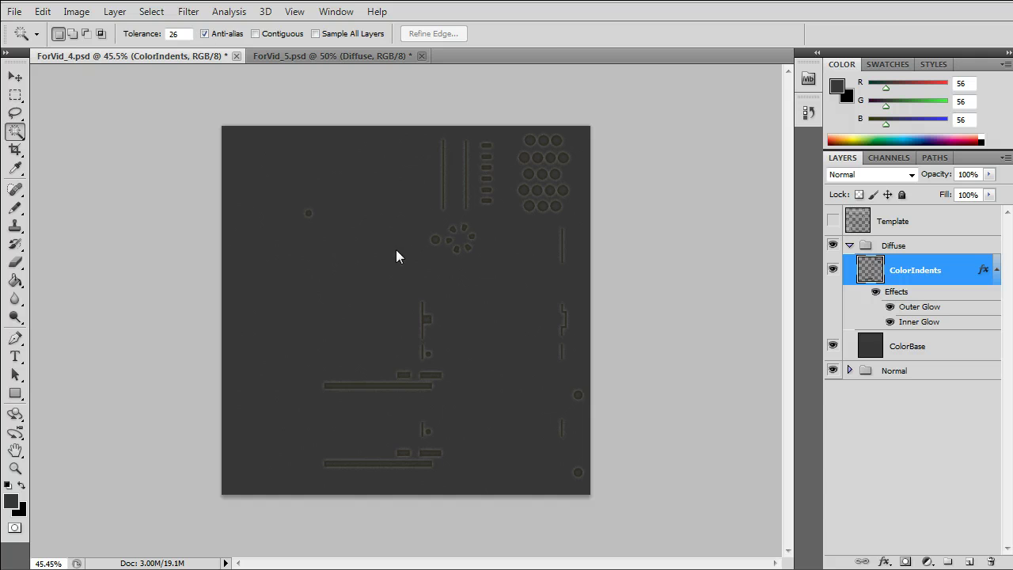
Step: Apply Blur More to the indent shapes on ColorIndents
scroll(450, 322, "up", 4, "alt")
scroll(464, 334, "up", 3, "alt")
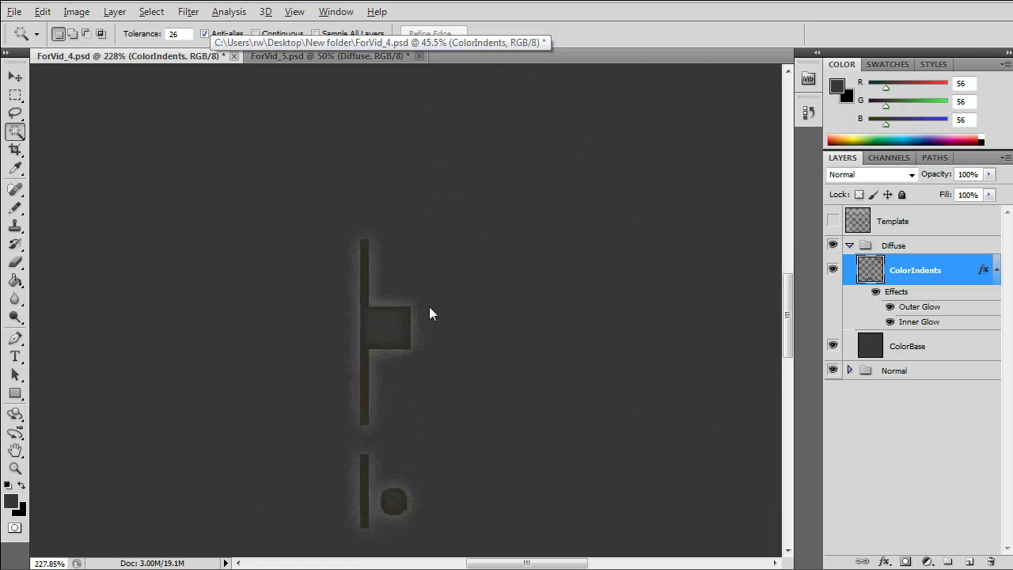
left_click(195, 11)
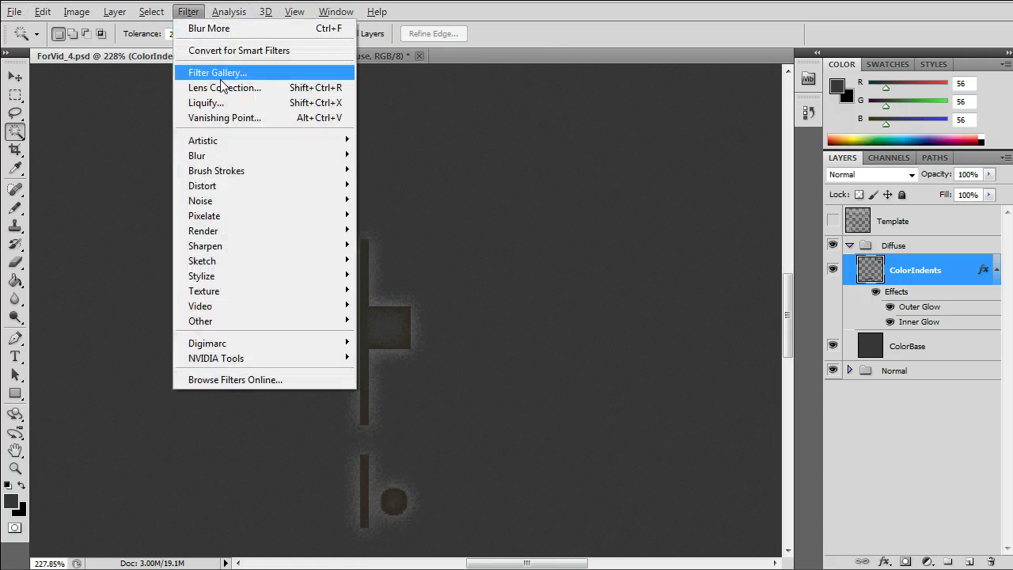
mouse_move(243, 155)
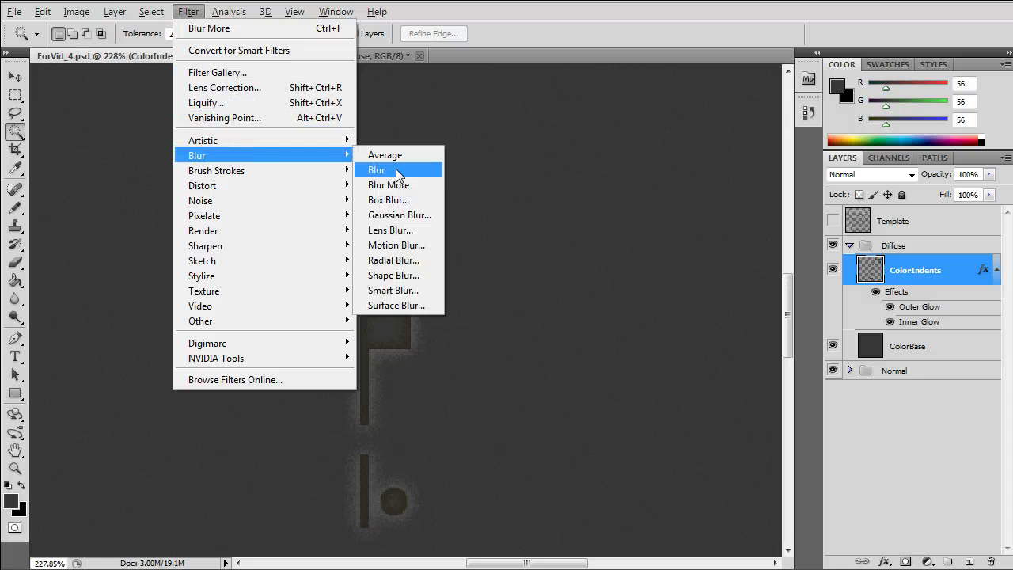
left_click(400, 185)
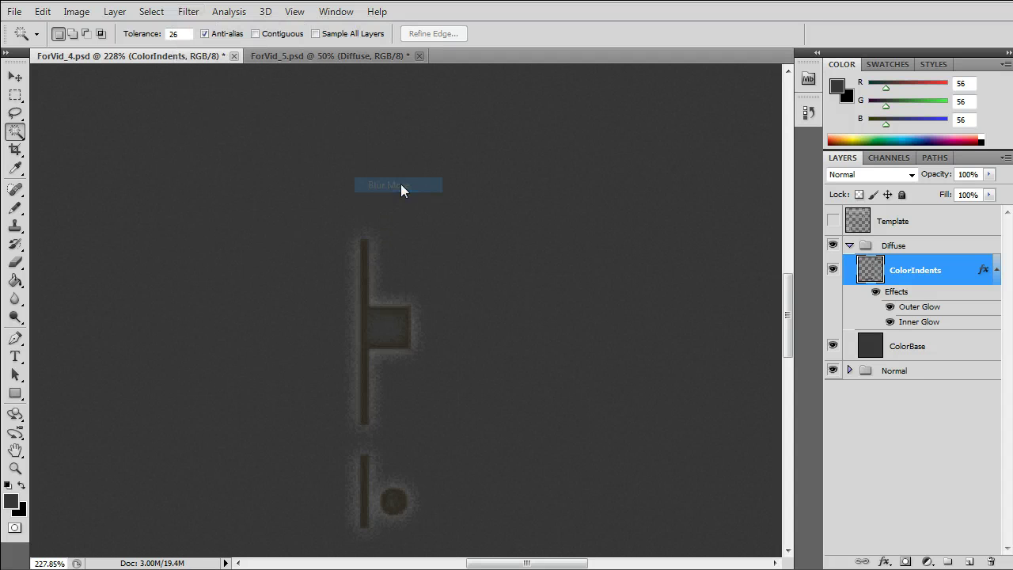
Step: Set Inner Glow opacity to 0 and lower Outer Glow opacity to 23%
double_click(914, 321)
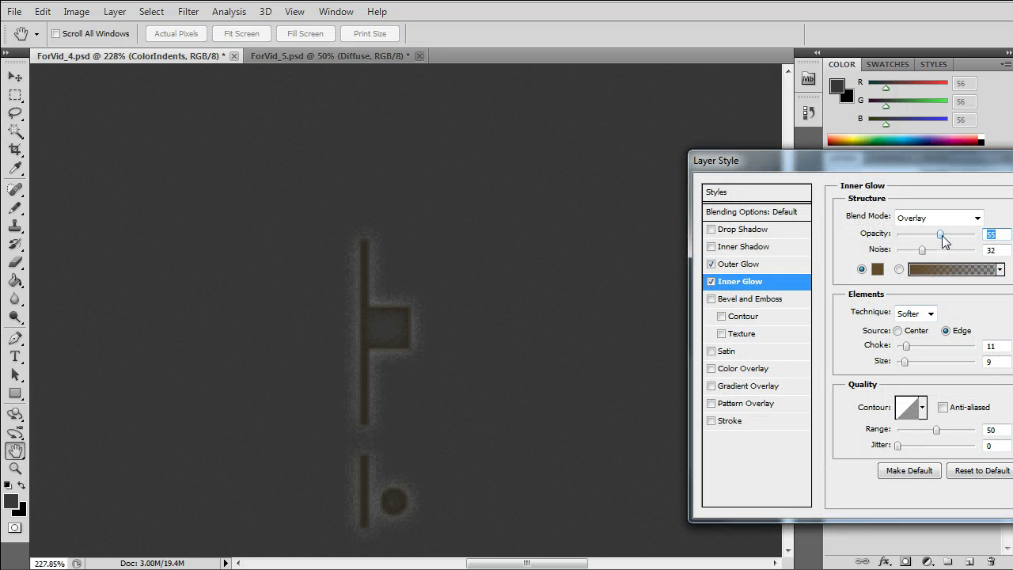
mouse_move(942, 237)
left_mouse_down()
mouse_move(884, 249)
mouse_move(929, 250)
left_mouse_up()
left_click(736, 264)
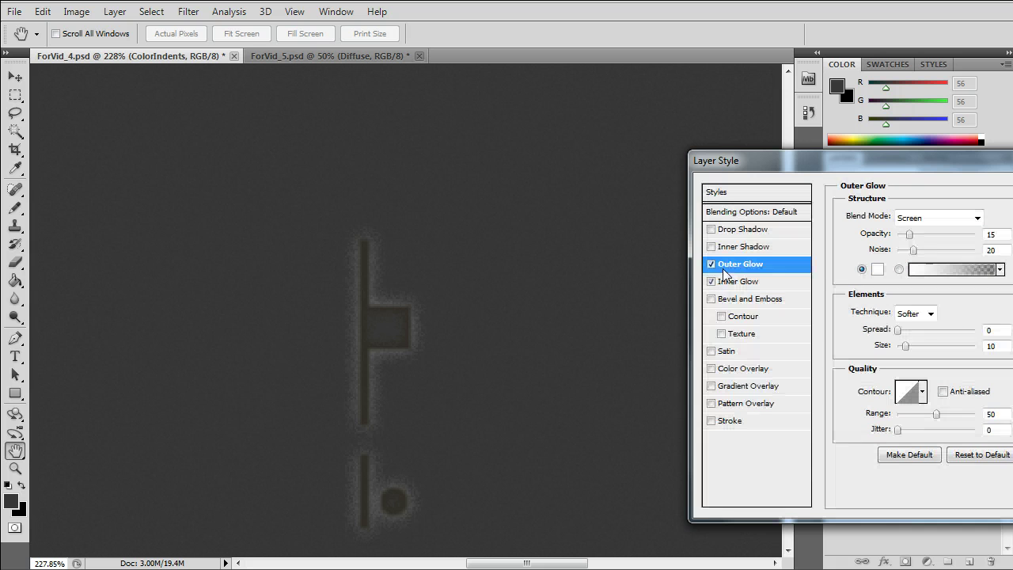
mouse_move(911, 234)
left_mouse_down()
mouse_move(990, 234)
mouse_move(904, 238)
mouse_move(916, 234)
left_mouse_up()
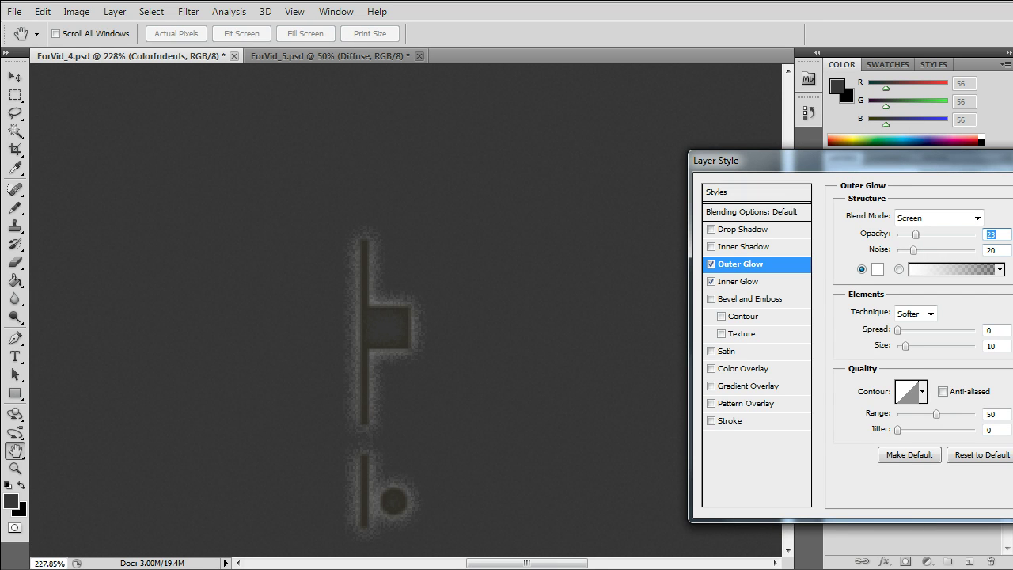
key("Return")
key("w")
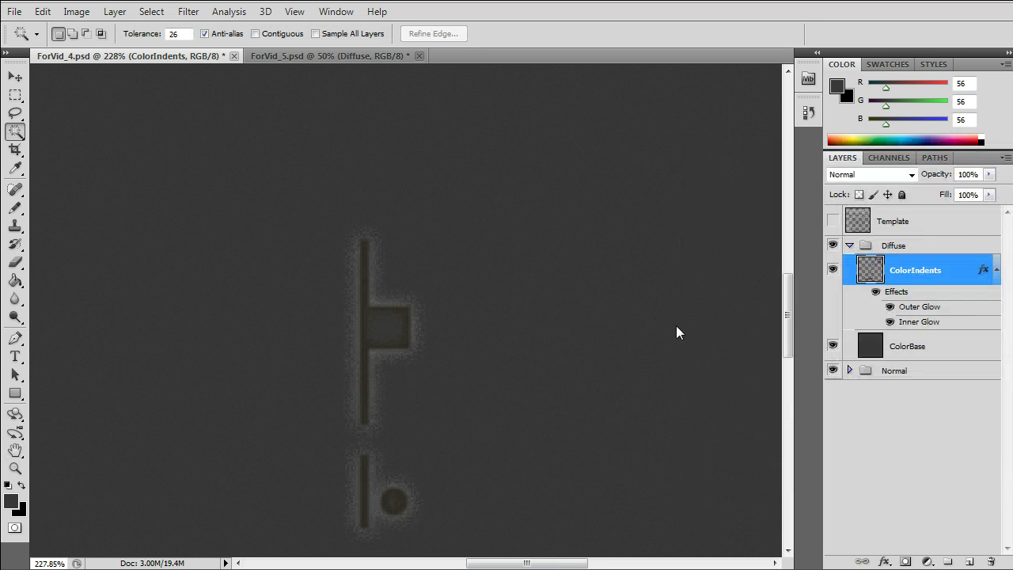
Step: Fit the texture in view and switch to the ForVid_5.psd document
key("ctrl+0")
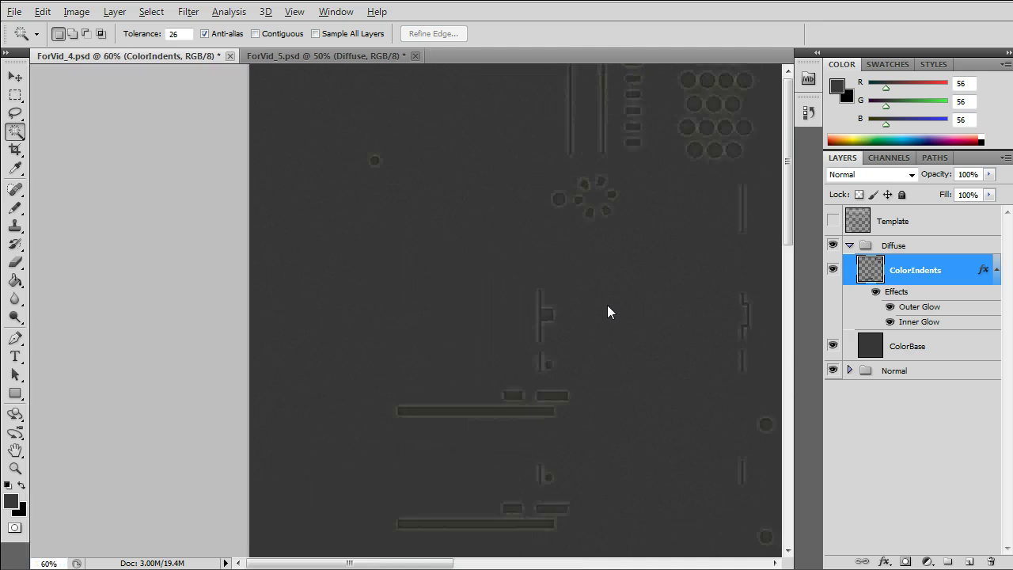
scroll(613, 311, "down", 1, "alt")
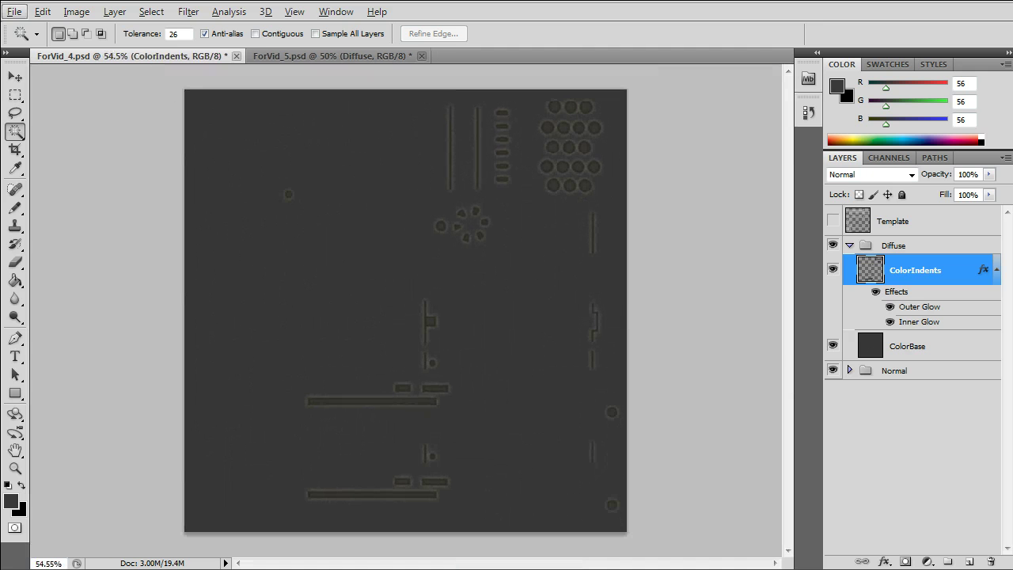
left_click(344, 55)
scroll(932, 349, "down", 3)
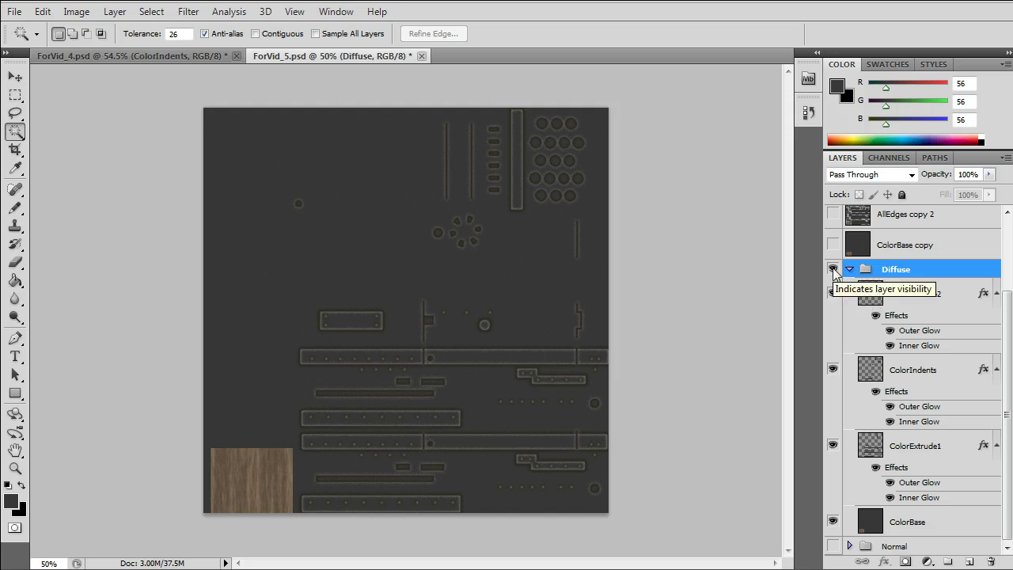
Step: Hide the Diffuse group and show AllEdges copy 2, ColorBase copy and AllEdges copy
left_click(850, 269)
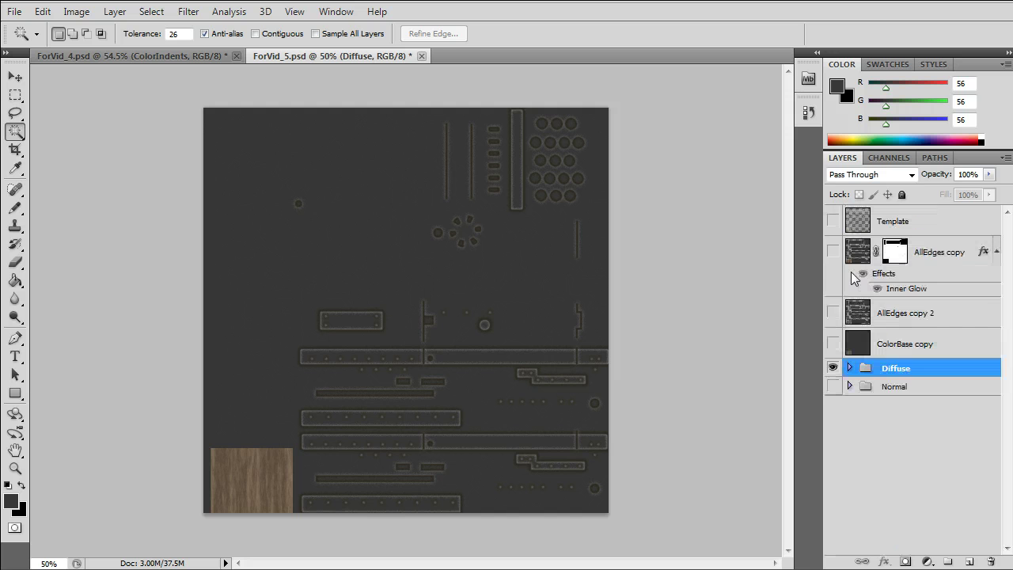
left_click(833, 367)
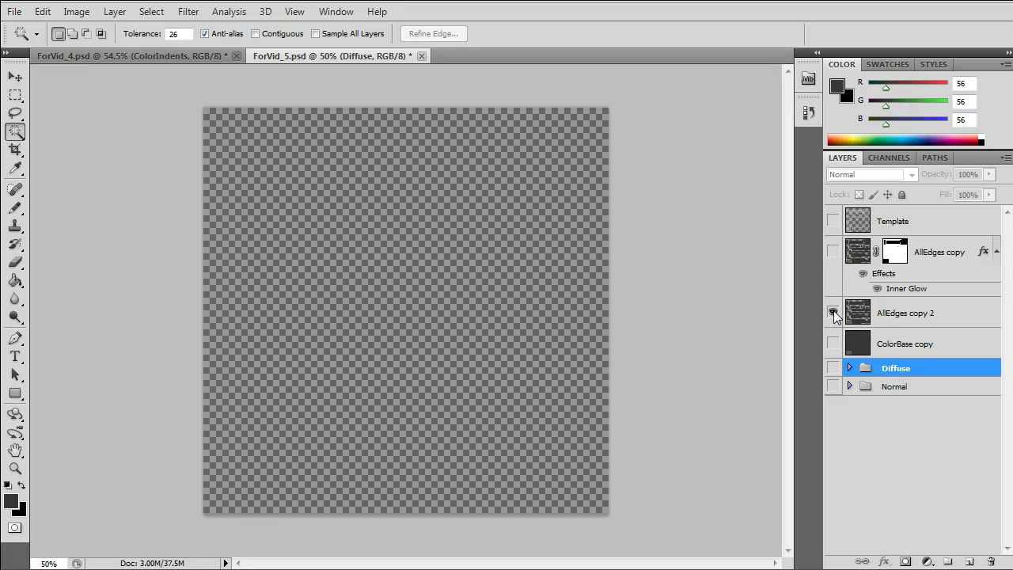
left_click(834, 313)
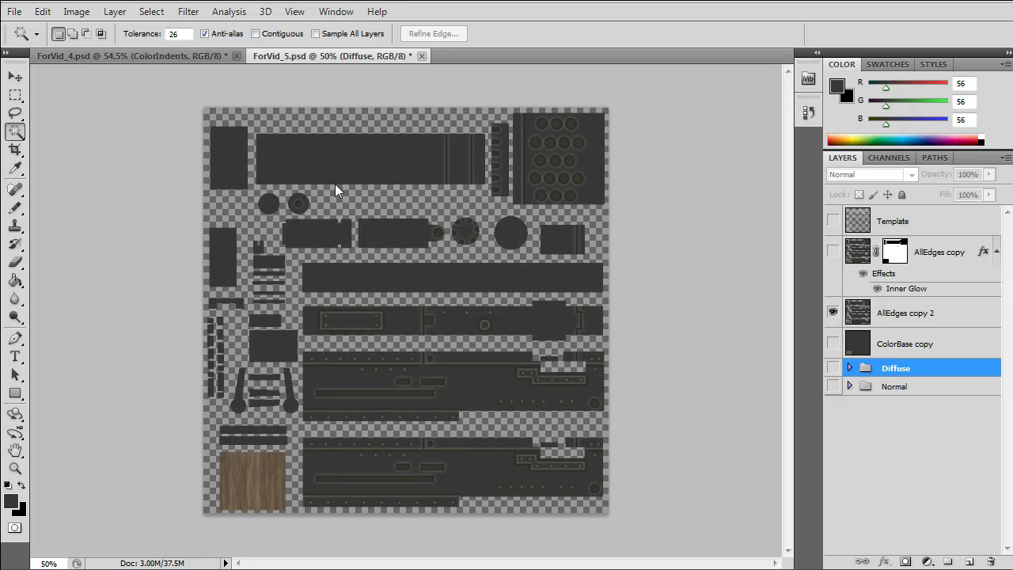
left_click(15, 95)
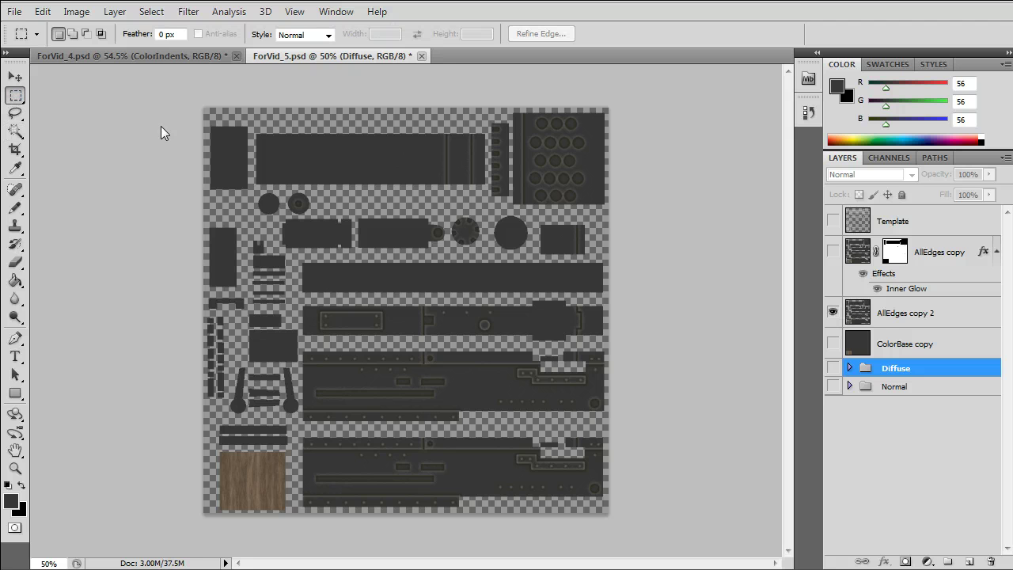
left_click(833, 343)
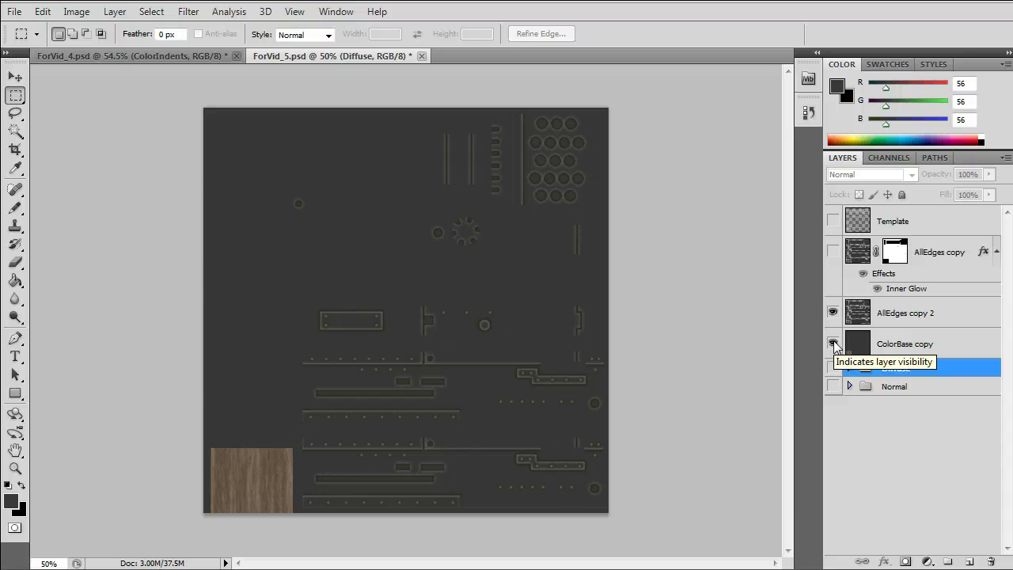
left_click(832, 251)
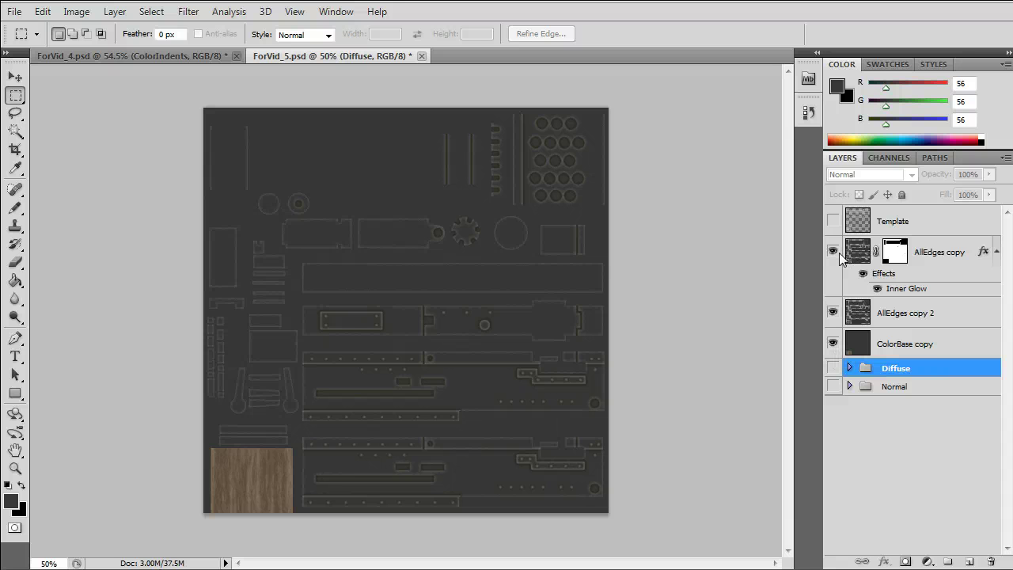
Step: Toggle the Inner Glow effect and the UV template on and off to compare, leaving the template hidden
left_click(878, 289)
left_click(878, 289)
left_click(878, 289)
left_click(878, 289)
left_click(833, 222)
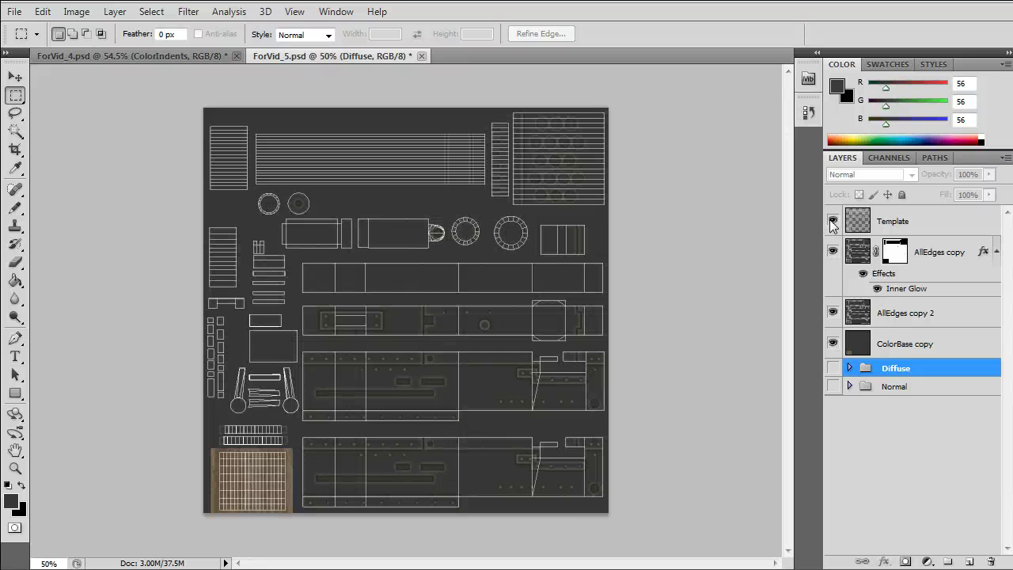
left_click(833, 221)
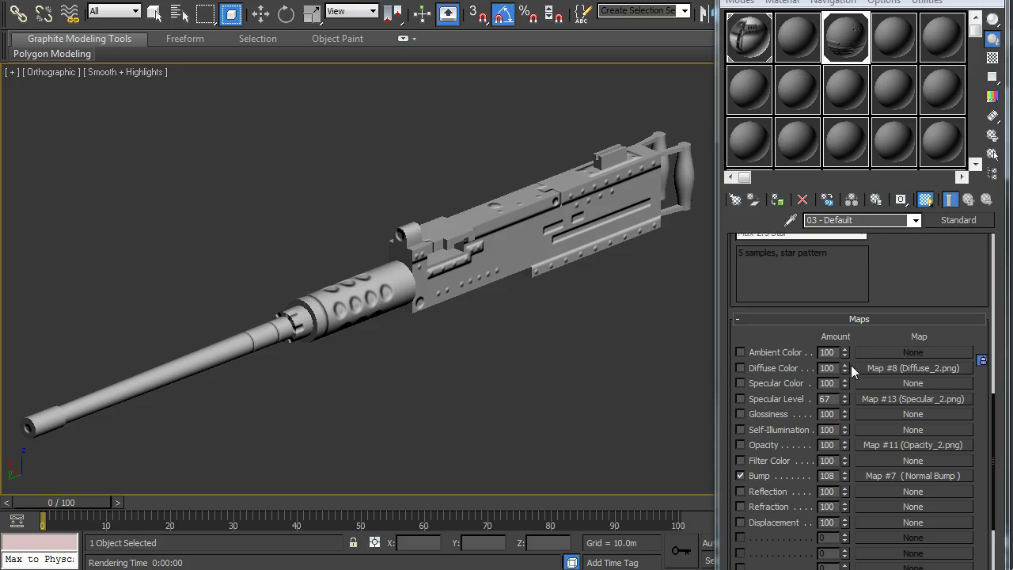
Step: Toggle the Diffuse_2.png colour map on, off to compare, then back on
left_click(739, 368)
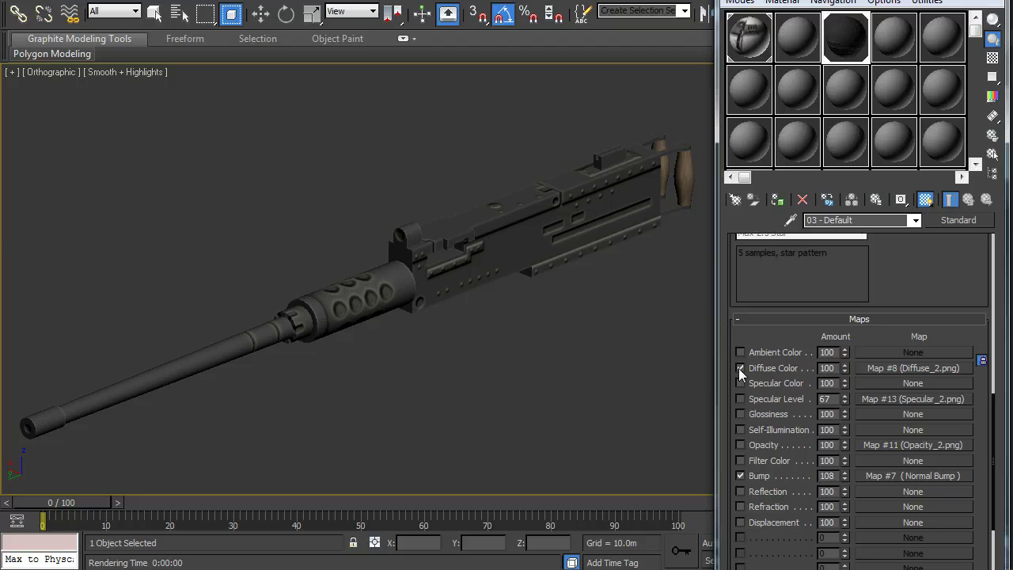
left_click(740, 368)
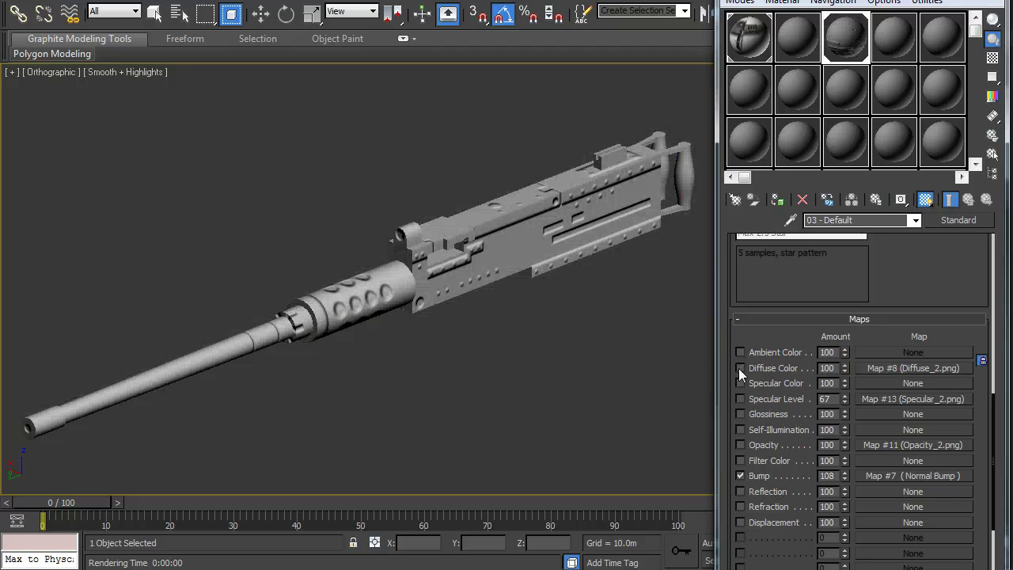
left_click(740, 368)
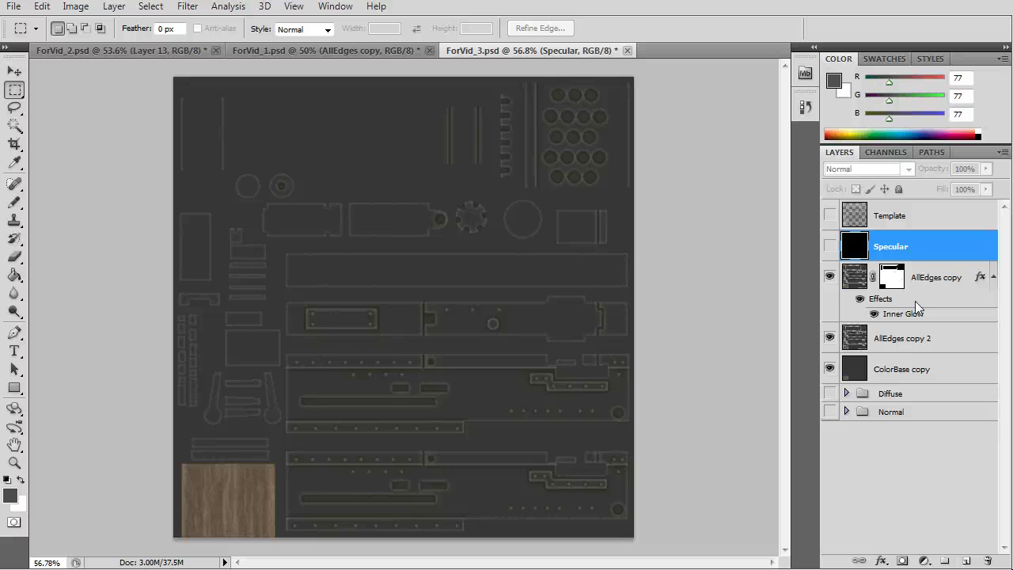
Step: Merge the visible layers into AllEdges copy and zoom in on a riveted plate
left_click(855, 281)
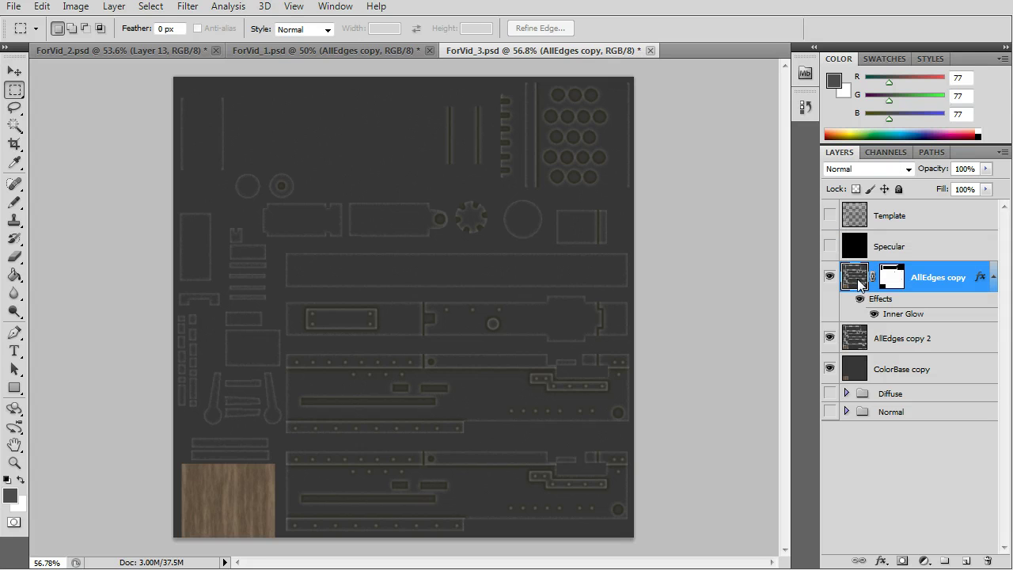
right_click(857, 279)
left_click(942, 277)
right_click(943, 277)
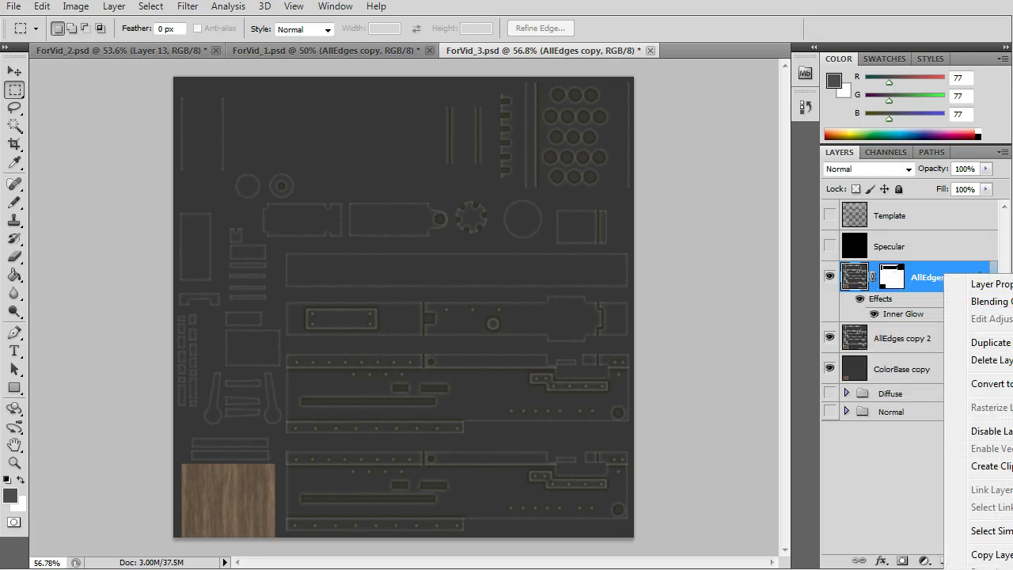
left_click(974, 547)
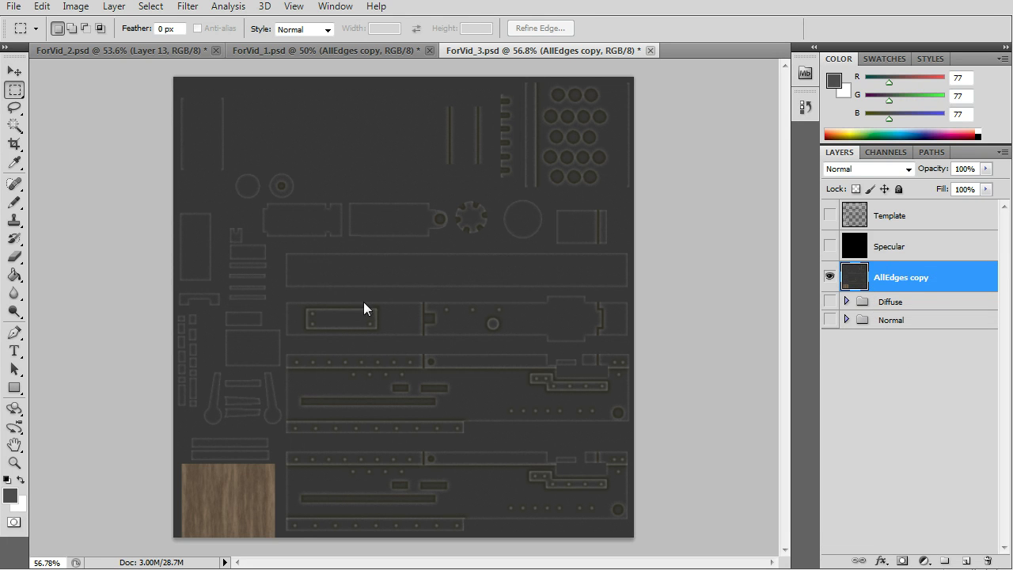
scroll(381, 321, "up", 5, "alt")
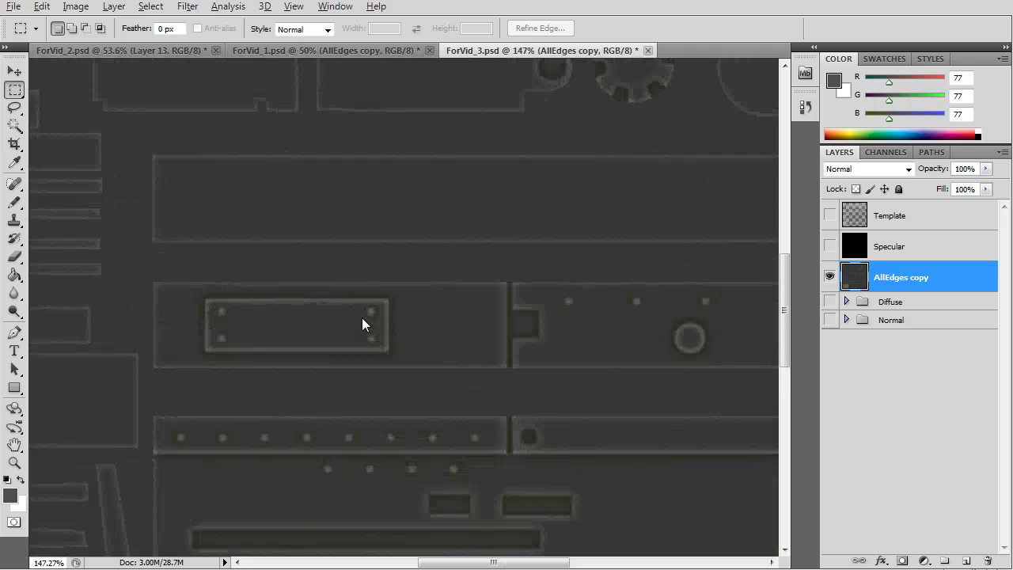
scroll(366, 316, "up", 2, "alt")
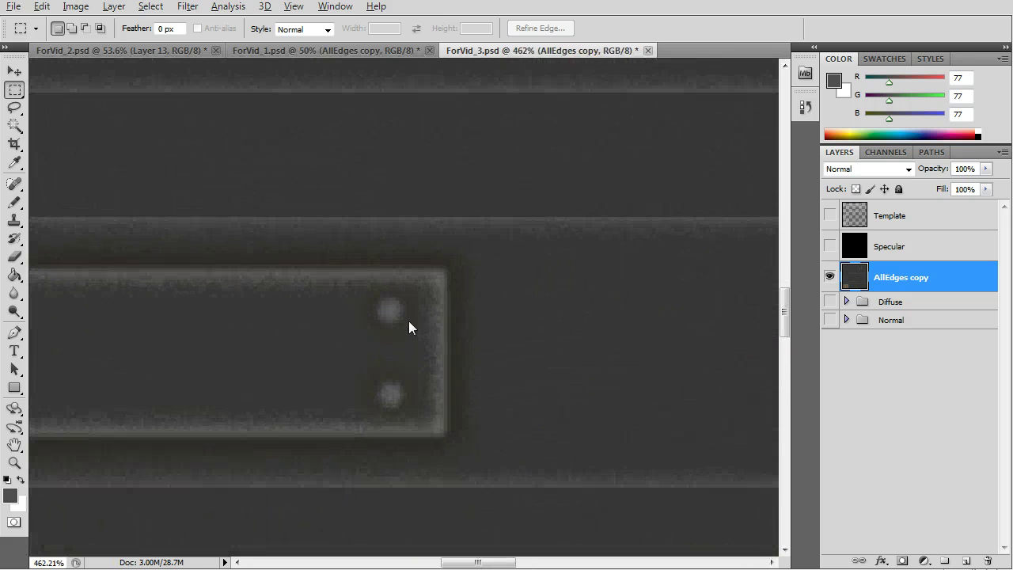
Step: Select the light edge highlights of AllEdges copy with Select > Color Range
left_click(150, 6)
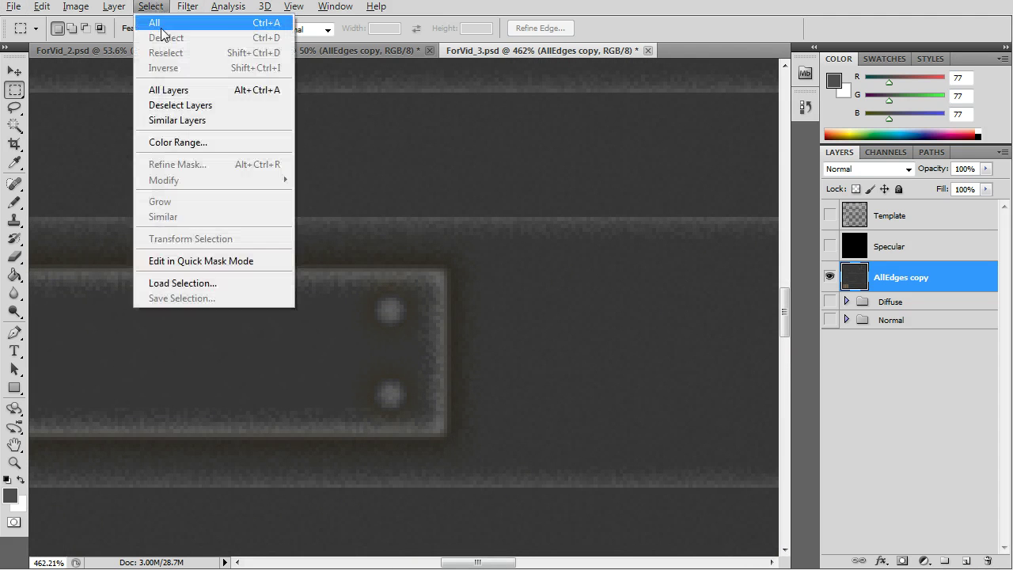
left_click(194, 140)
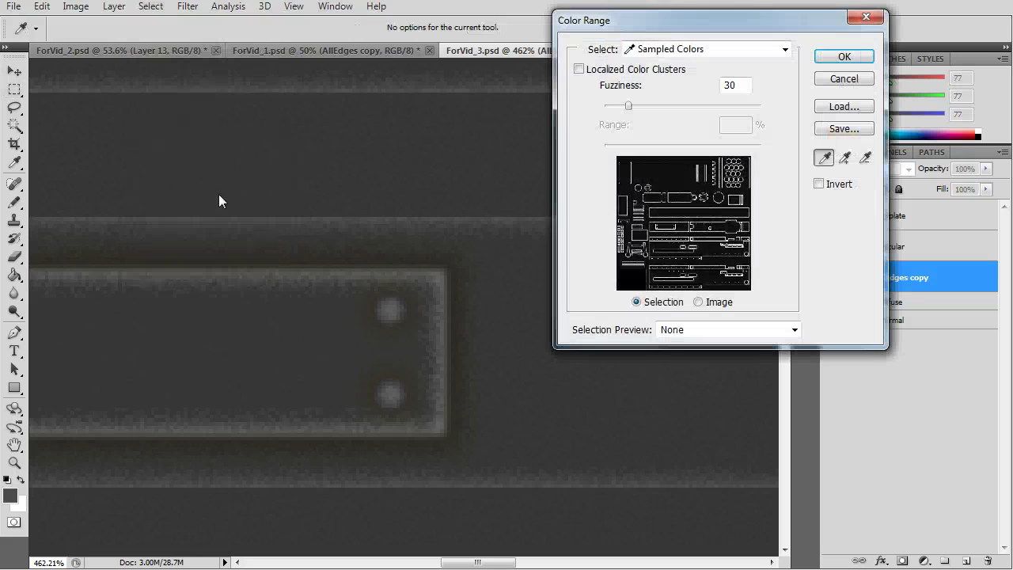
left_click(387, 314)
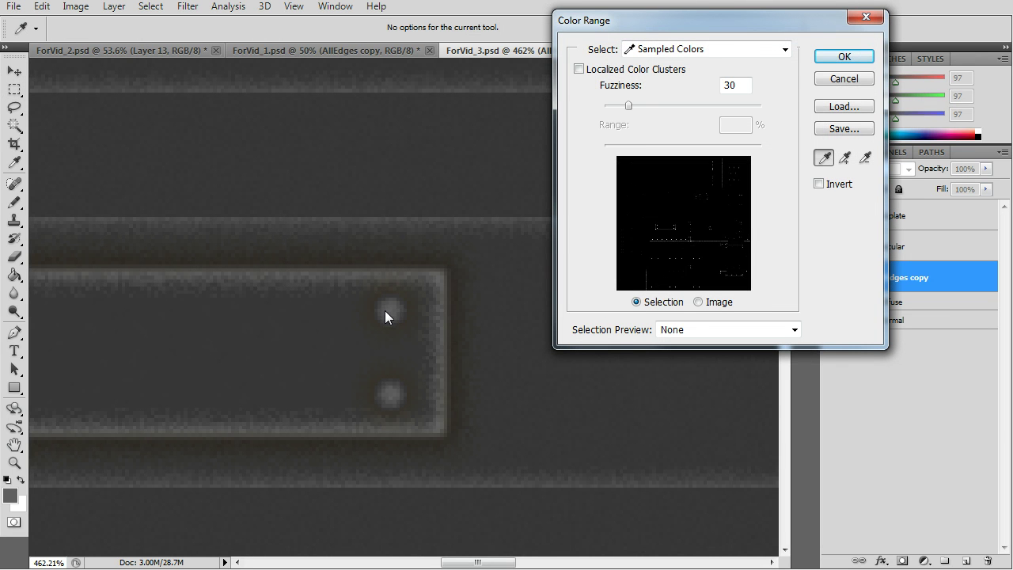
left_click(389, 315)
left_click(388, 312)
left_click(844, 56)
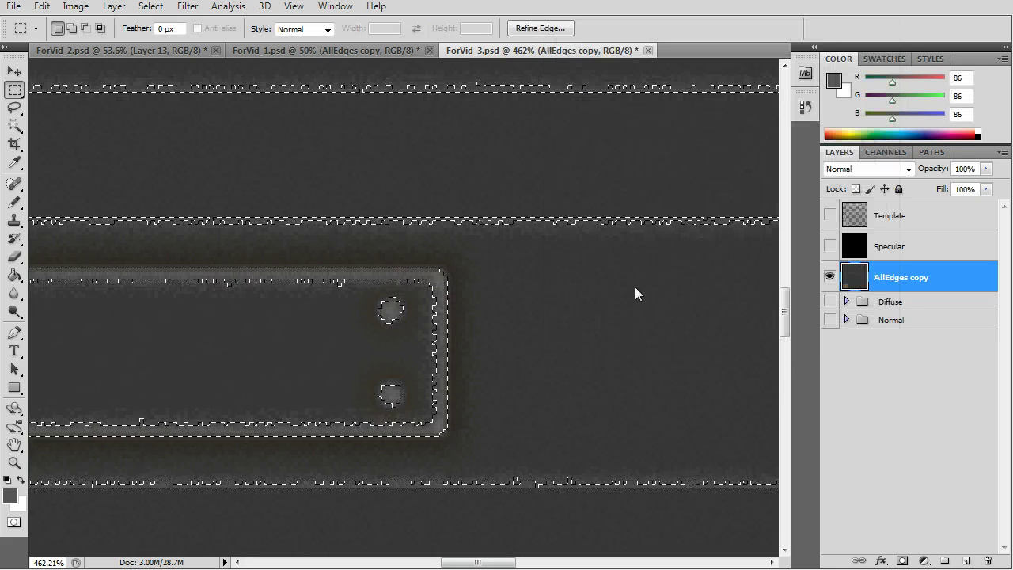
Step: Fill the edge selection with White on the Specular layer, then deselect
scroll(636, 287, "down", 6, "alt")
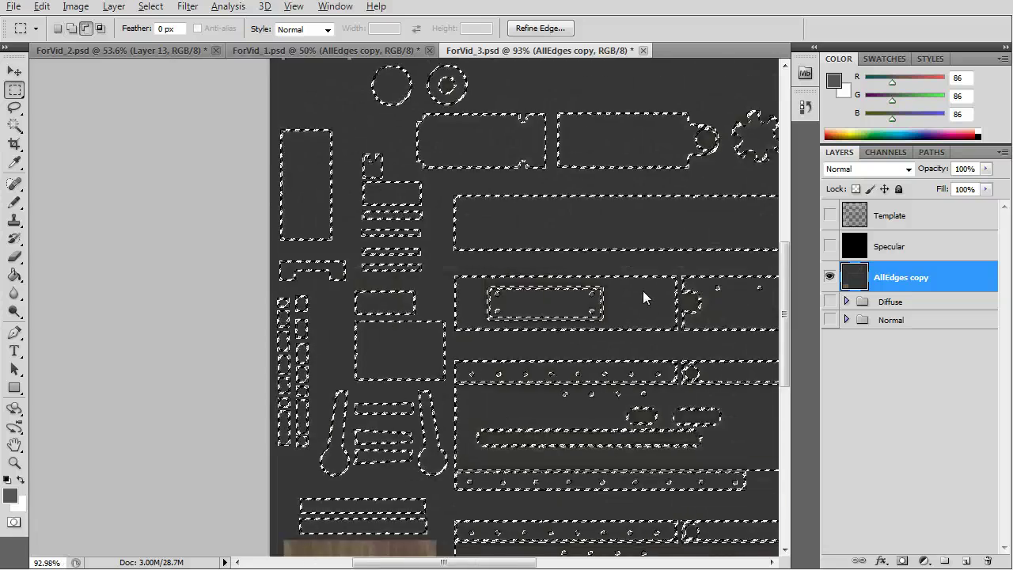
scroll(646, 297, "down", 3, "alt")
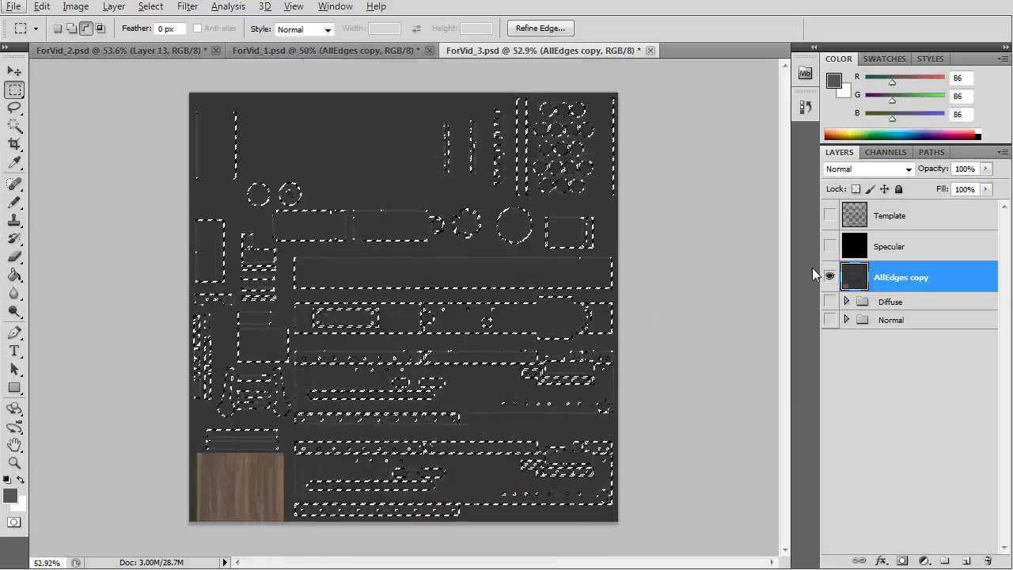
left_click(829, 277)
left_click(830, 246)
left_click(890, 246)
left_click(41, 6)
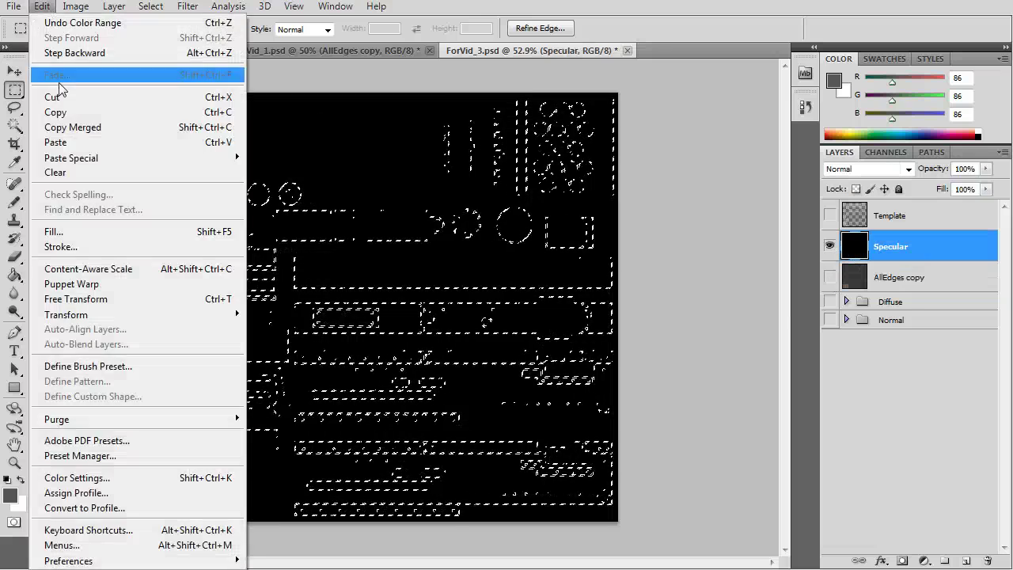
left_click(53, 231)
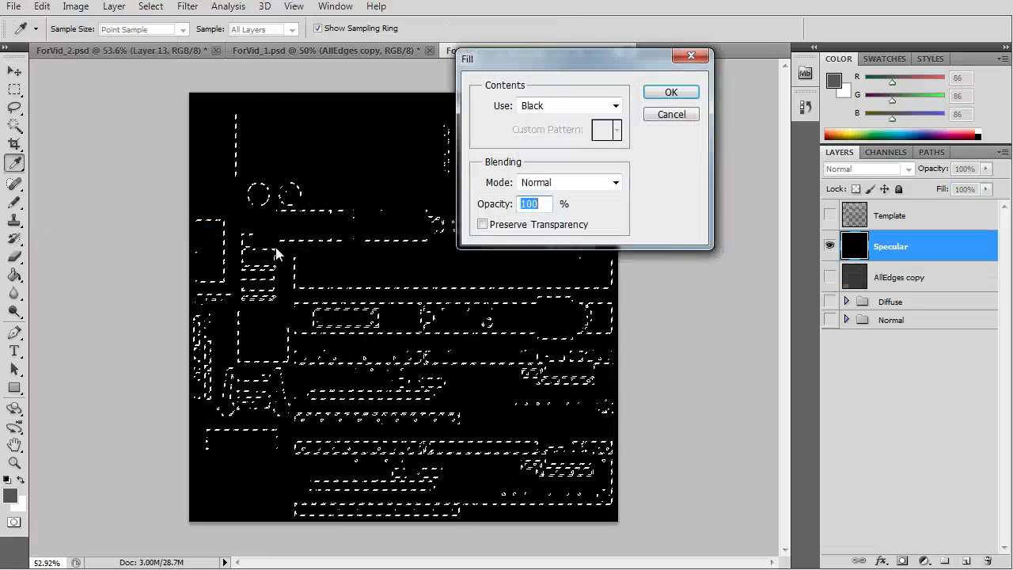
left_click(597, 116)
left_click(572, 247)
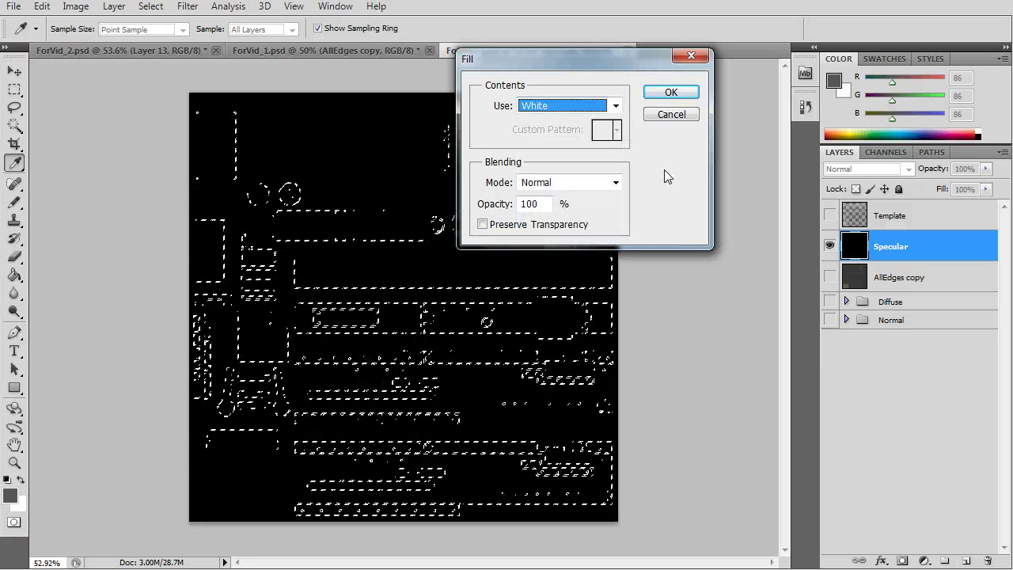
left_click(669, 96)
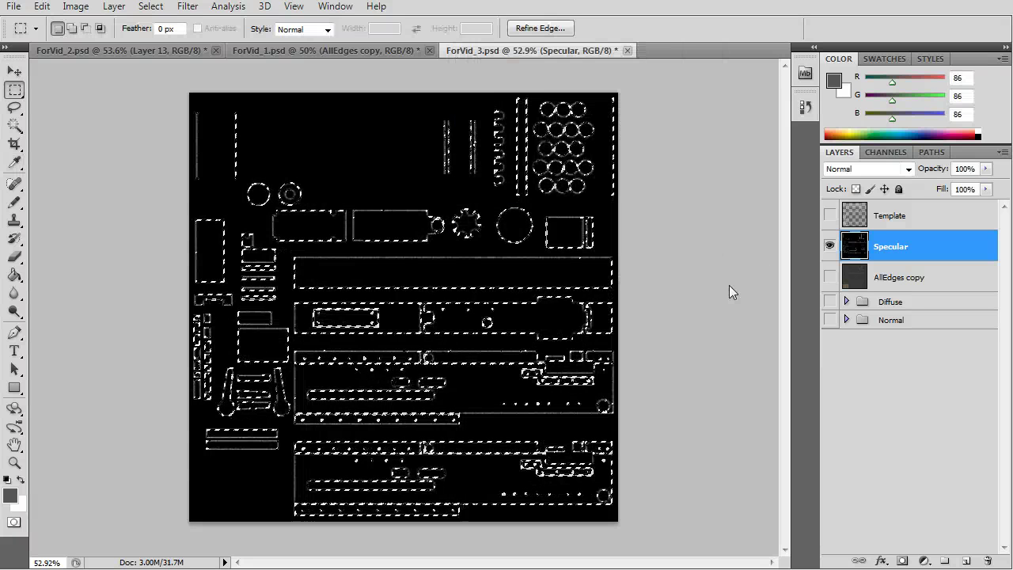
key("ctrl+d")
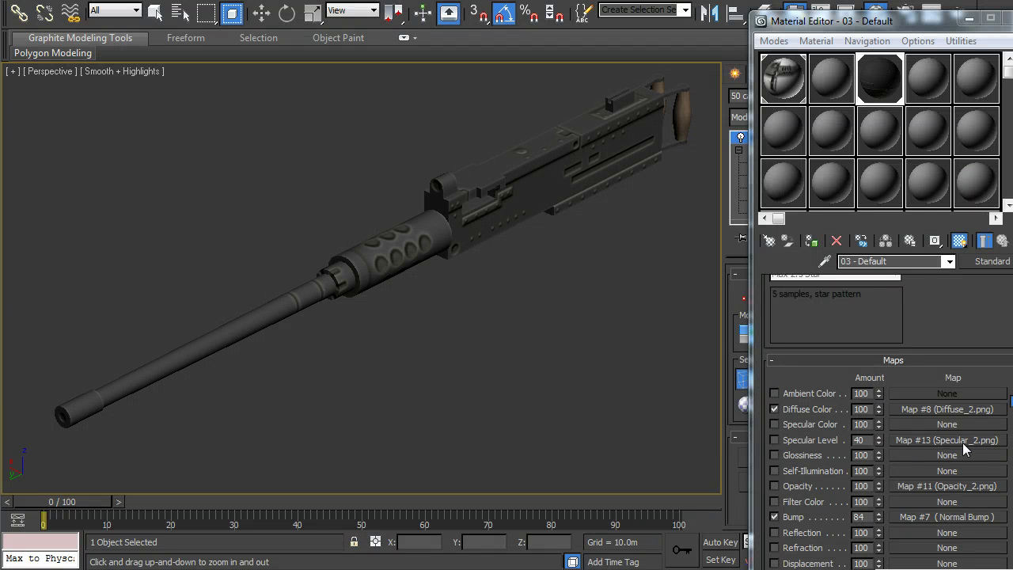
Step: Enable the Specular_2.png specular level map and inspect the receiver's worn highlights up close
left_click(774, 440)
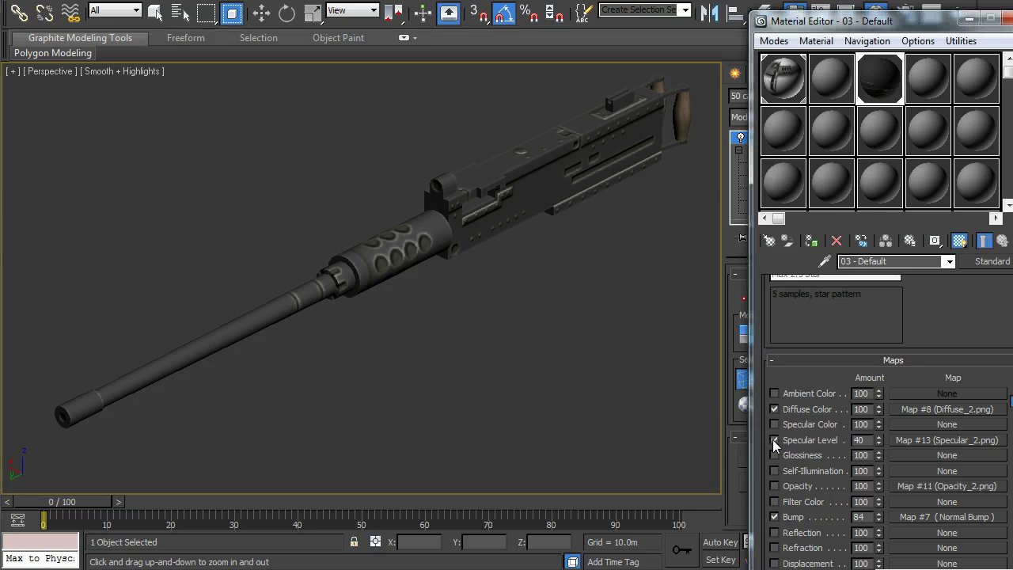
left_click_drag(876, 49, 832, 569)
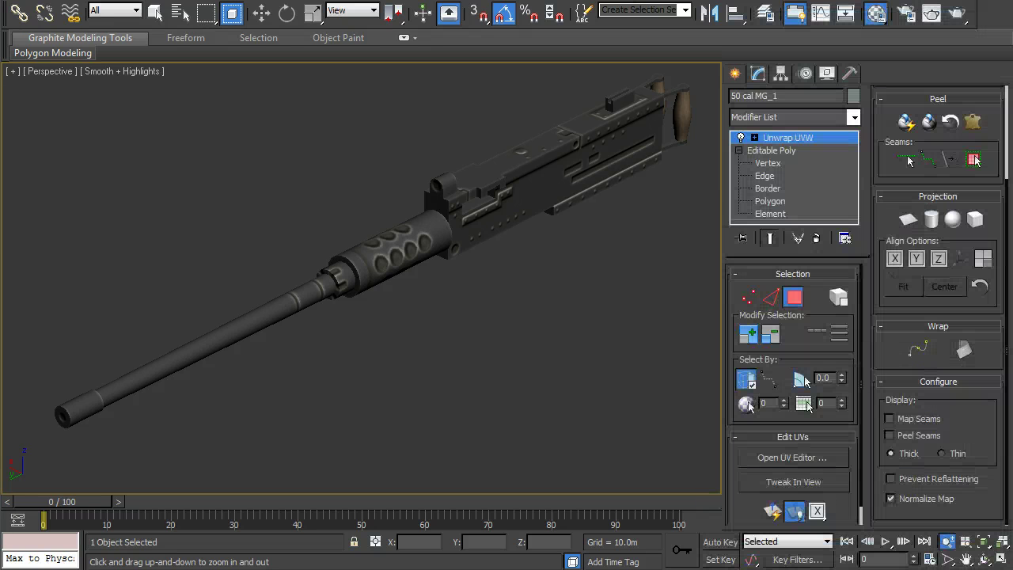
left_click(985, 560)
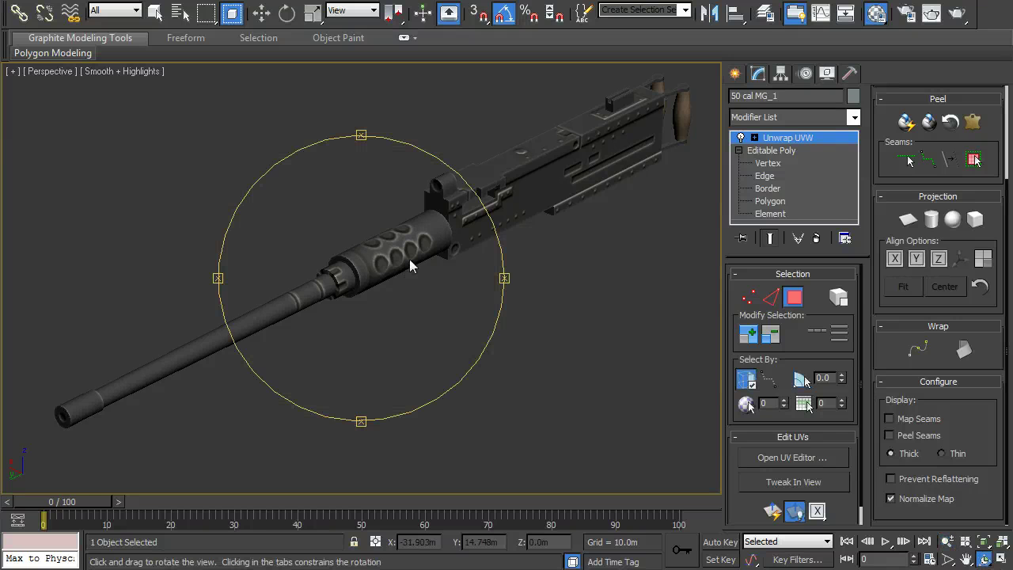
left_click_drag(409, 259, 177, 277)
scroll(404, 250, "up", 3)
left_click_drag(247, 285, 464, 282)
left_click_drag(382, 323, 361, 331)
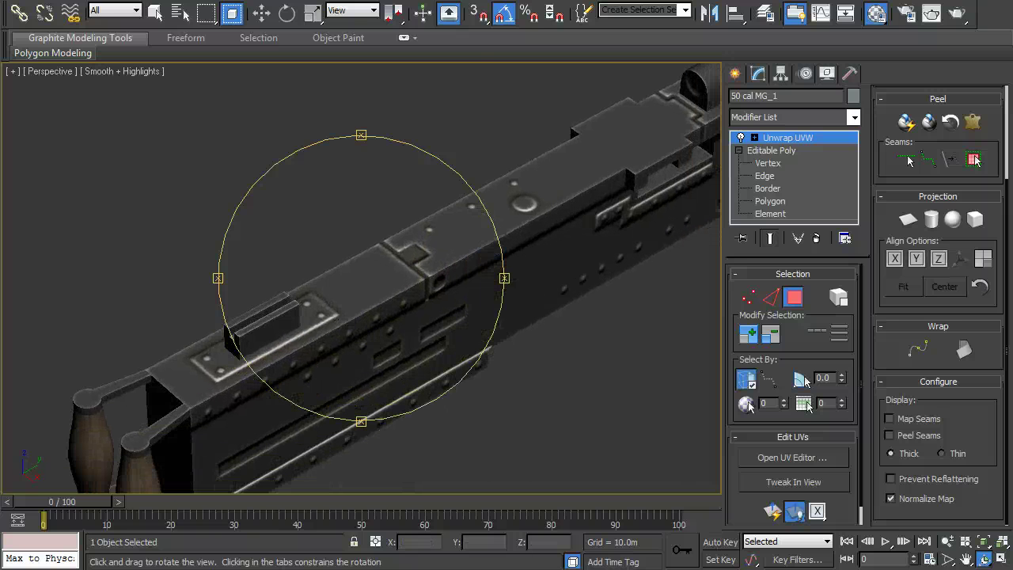
left_click(948, 541)
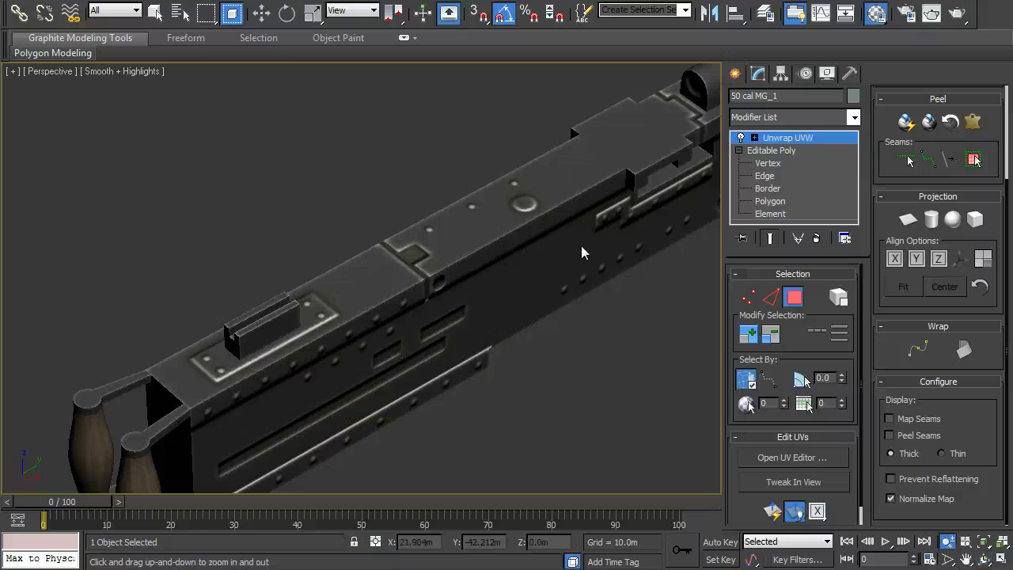
left_click_drag(531, 224, 528, 203)
middle_click_drag(582, 219, 519, 247)
right_click(520, 248)
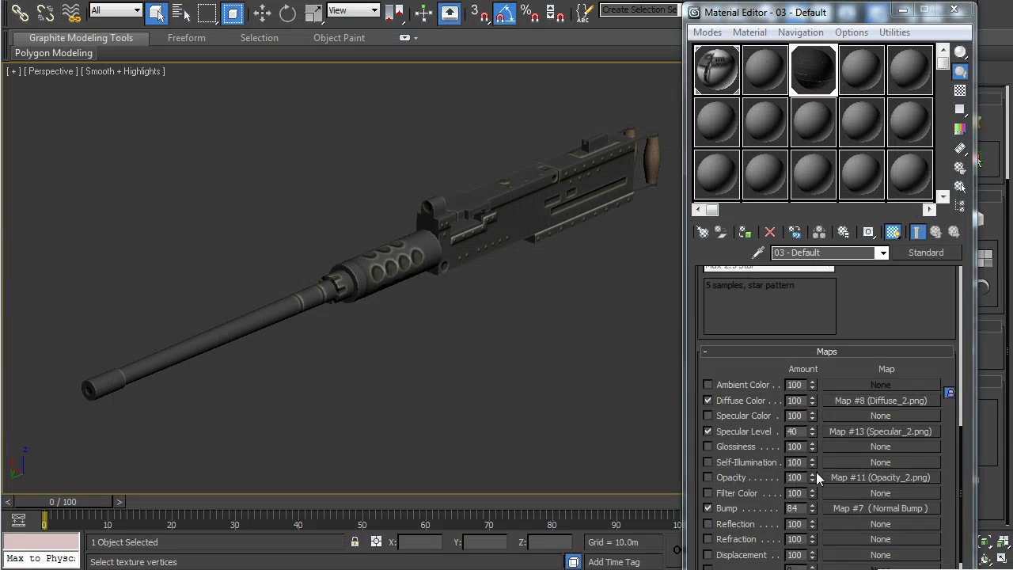
Step: Enable the Opacity_2.png map and orbit around the barrel jacket to check the see-through holes
left_click(708, 477)
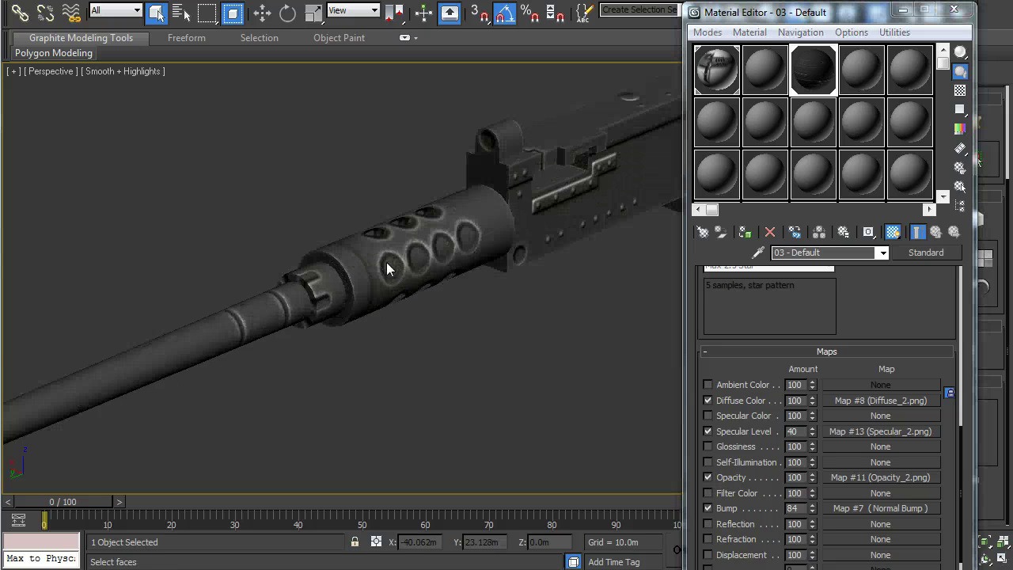
scroll(387, 262, "up", 5)
scroll(484, 251, "up", 3)
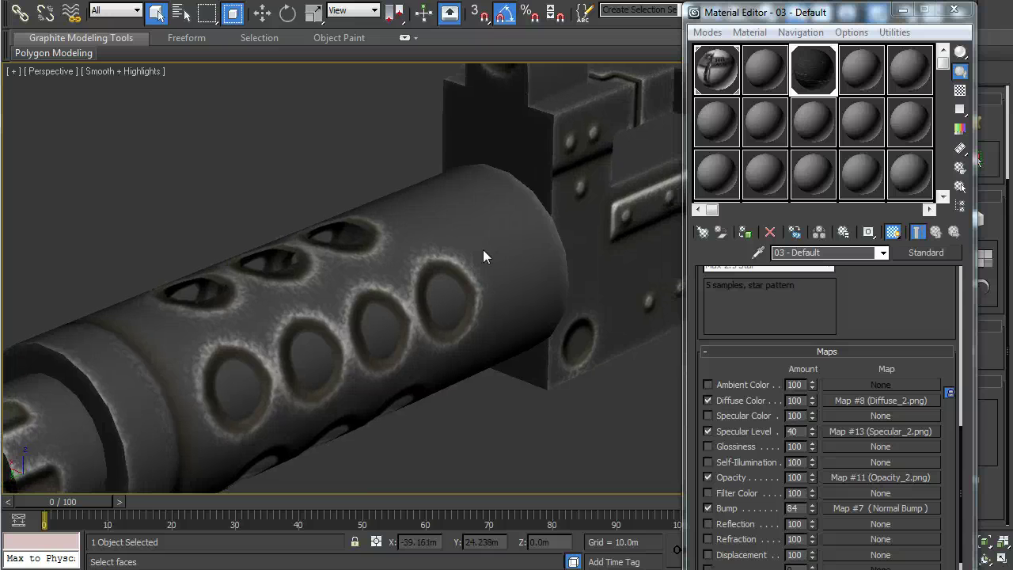
middle_click_drag(483, 249, 504, 220, "alt")
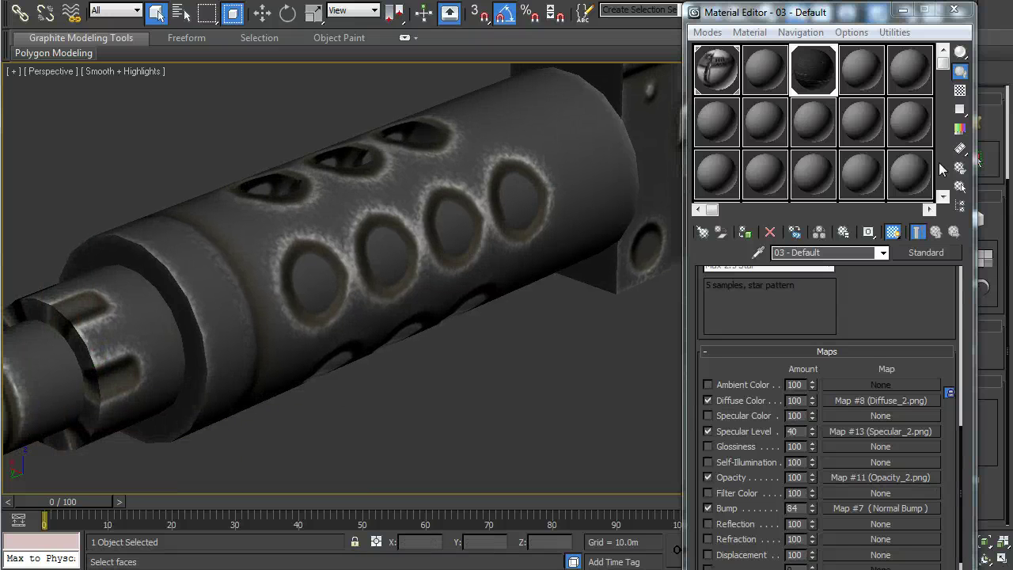
left_click(986, 558)
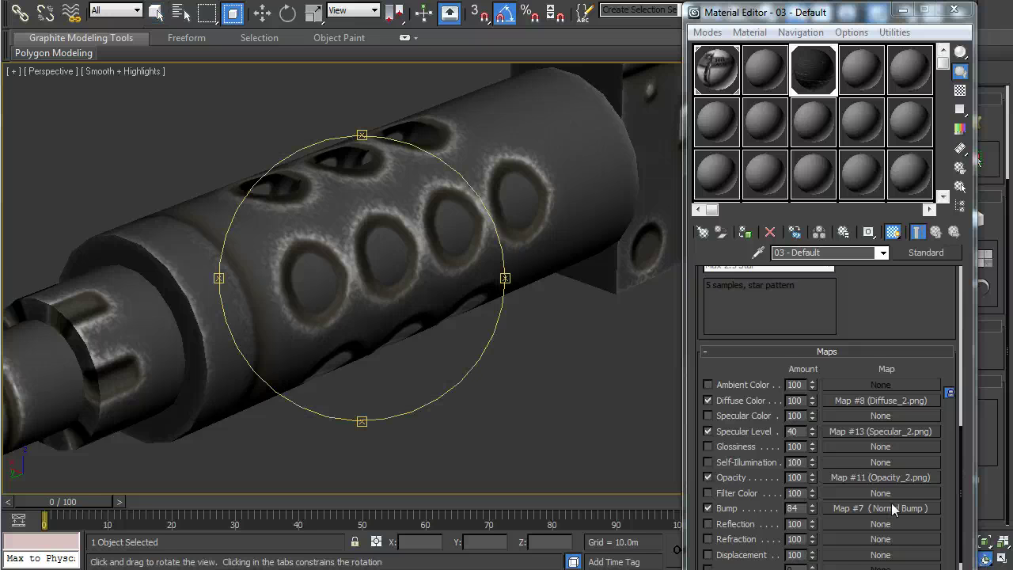
left_click_drag(404, 270, 530, 313)
scroll(458, 305, "down", 5)
left_click_drag(458, 305, 266, 273)
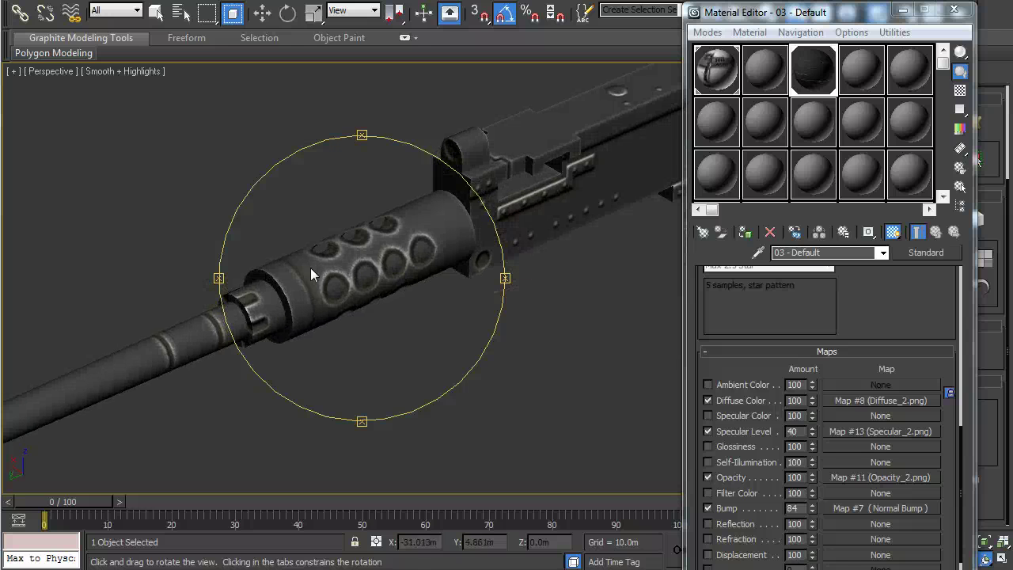
left_click_drag(310, 268, 343, 257)
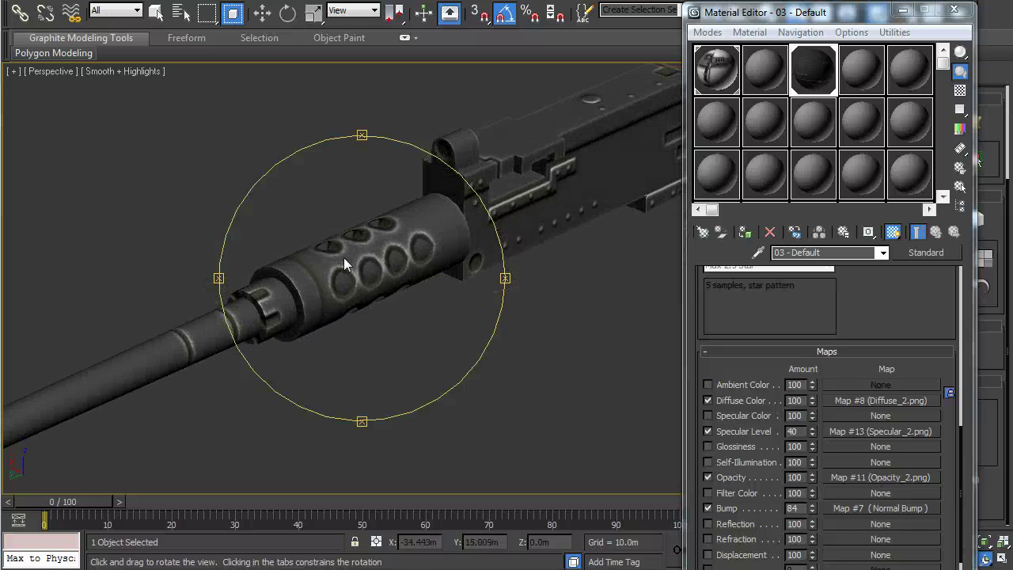
key("z")
right_click(431, 280)
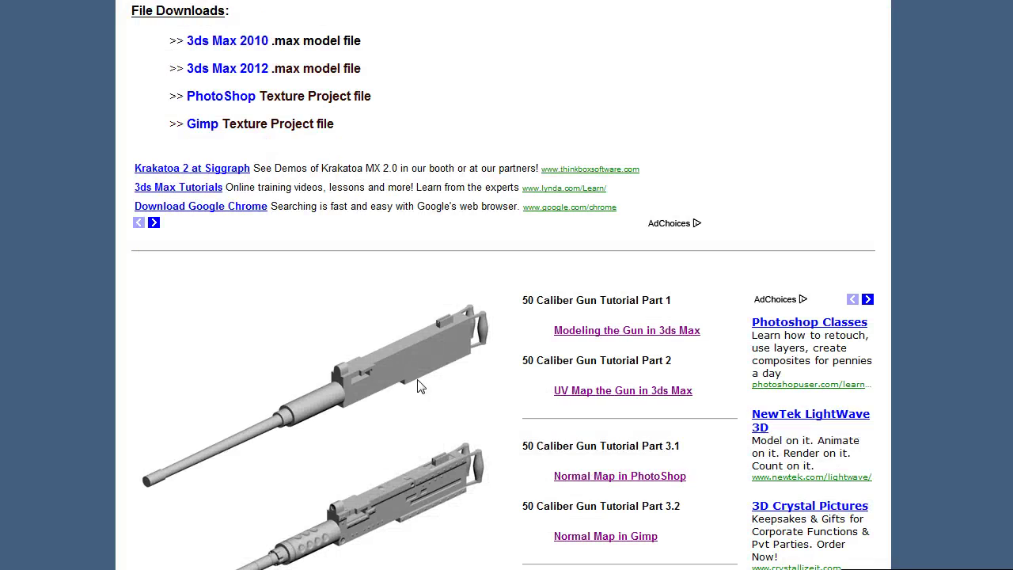
scroll(471, 311, "down", 5)
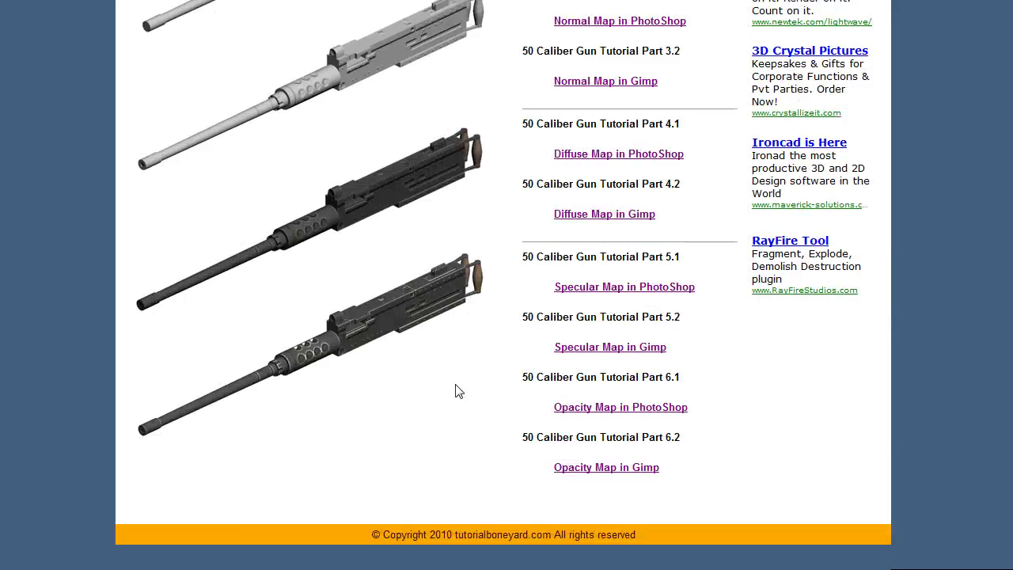
scroll(614, 278, "up", 4)
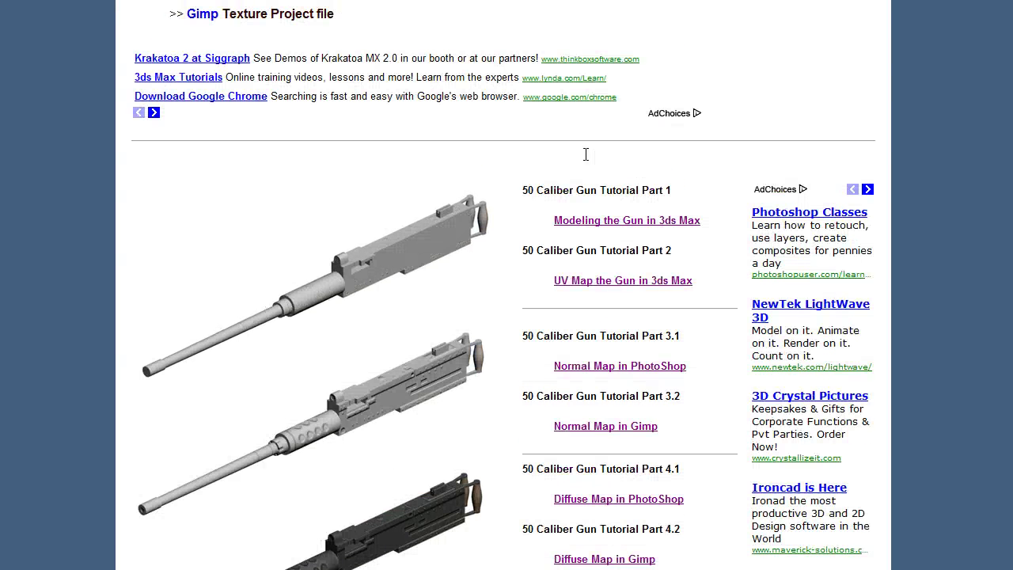